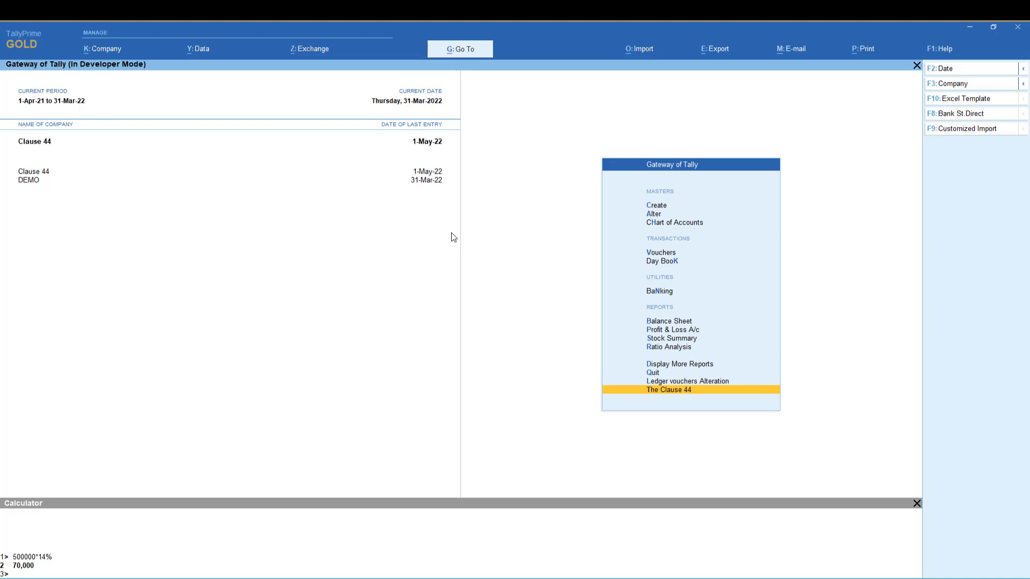
Step: Check that the 44Clause 1.0 add-on appears in the loaded TDL add-ons list
{"action": "key", "text": "Up"}
{"action": "key", "text": "Up"}
{"action": "key", "text": "Up"}
{"action": "key", "text": "Up"}
{"action": "key", "text": "Up"}
{"action": "key", "text": "Up"}
{"action": "key", "text": "Up"}
{"action": "key", "text": "Up"}
{"action": "key", "text": "Up"}
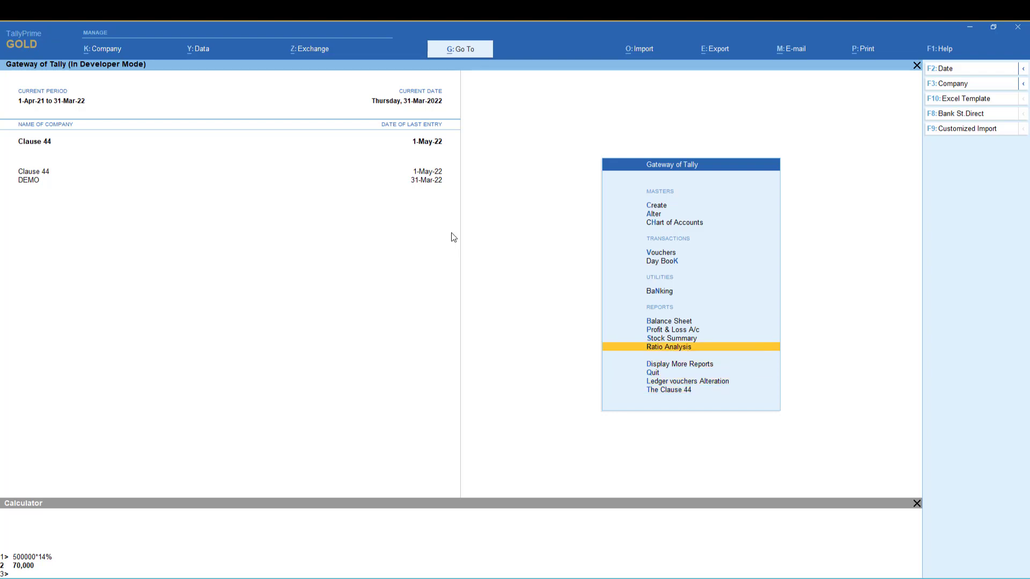
{"action": "key", "text": "Up"}
{"action": "key", "text": "Up"}
{"action": "key", "text": "ctrl+alt+t"}
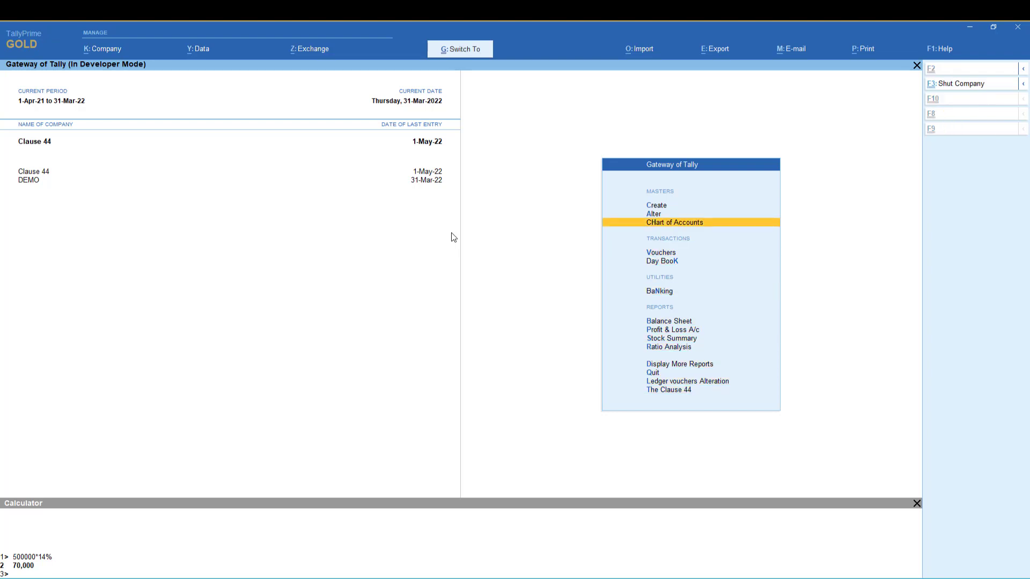
{"action": "key", "text": "Up"}
{"action": "key", "text": "Up"}
{"action": "key", "text": "Up"}
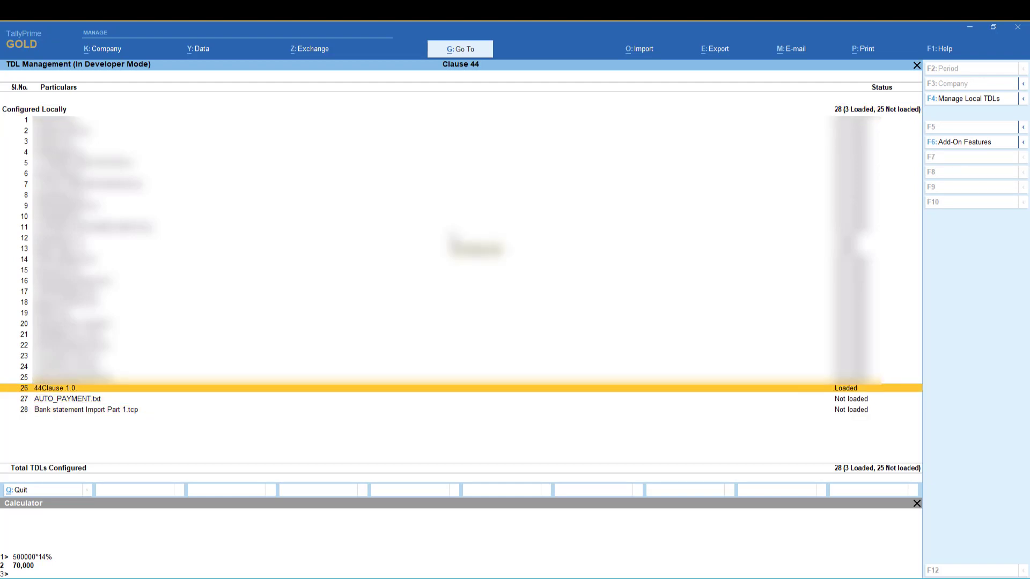
{"action": "key", "text": "Escape"}
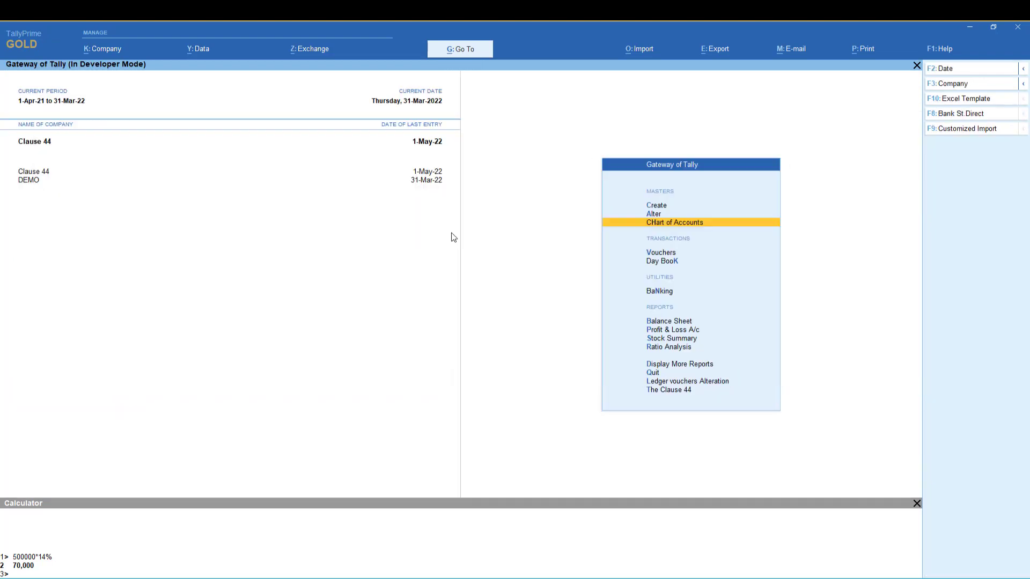
Step: Browse the ledger masters, from Composite Dealer through the Purchase ledgers to Regular Dealer
{"action": "key", "text": "Up"}
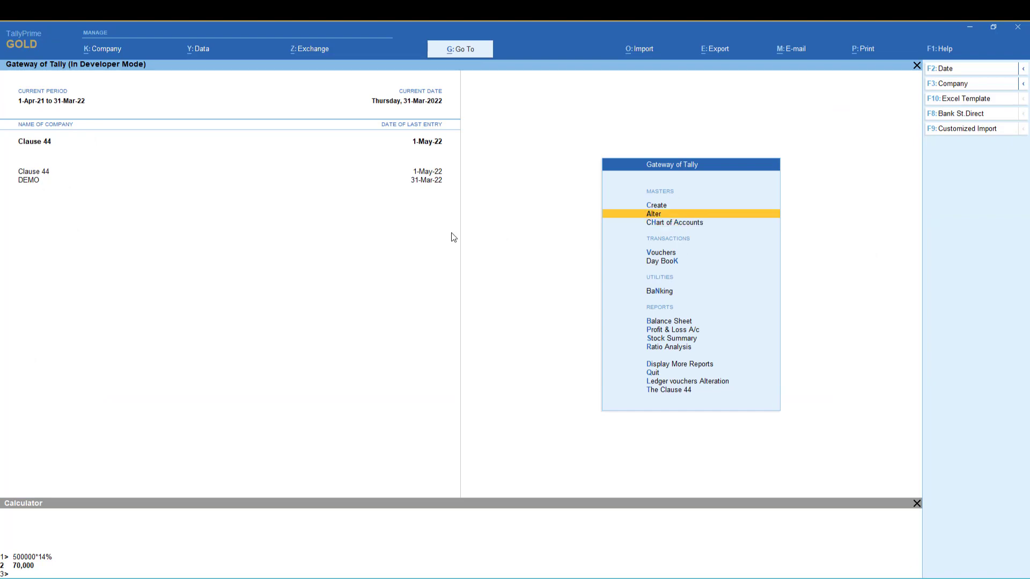
{"action": "key", "text": "Return"}
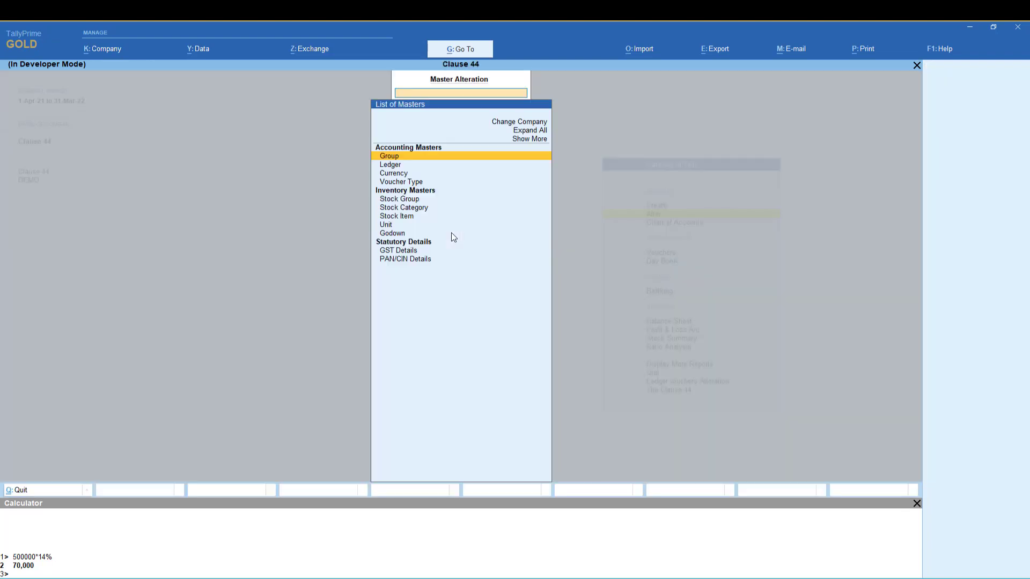
{"action": "key", "text": "Down"}
{"action": "key", "text": "Return"}
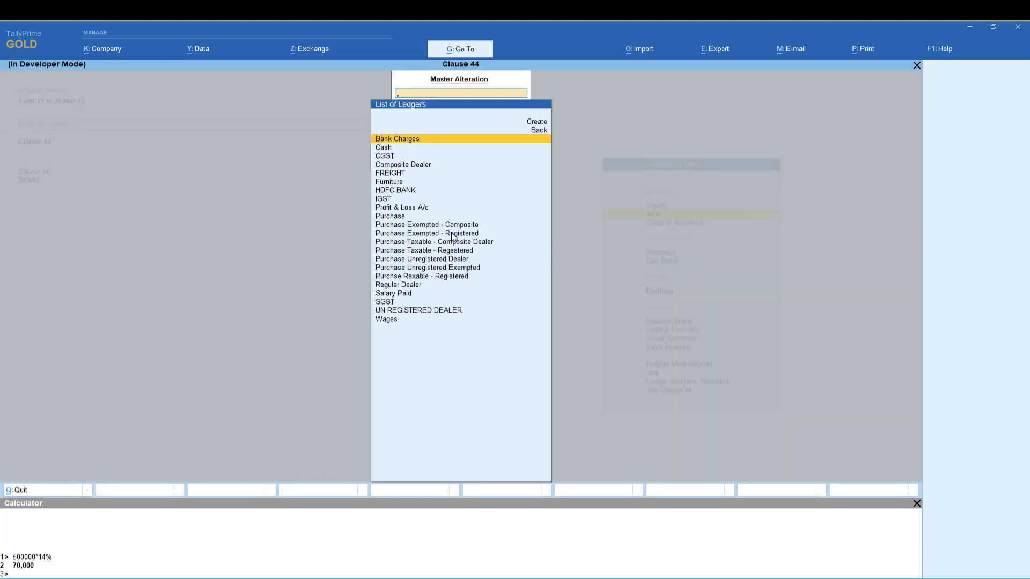
{"action": "key", "text": "Down"}
{"action": "key", "text": "Down"}
{"action": "key", "text": "Down"}
{"action": "key", "text": "Down"}
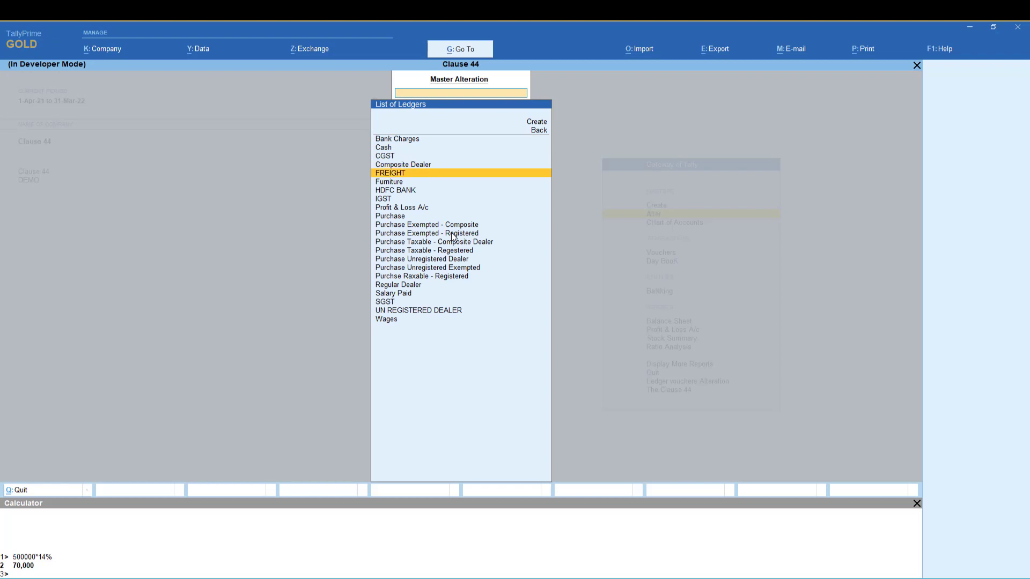
{"action": "key", "text": "Down"}
{"action": "key", "text": "Down"}
{"action": "key", "text": "Down"}
{"action": "key", "text": "Down"}
{"action": "key", "text": "Down"}
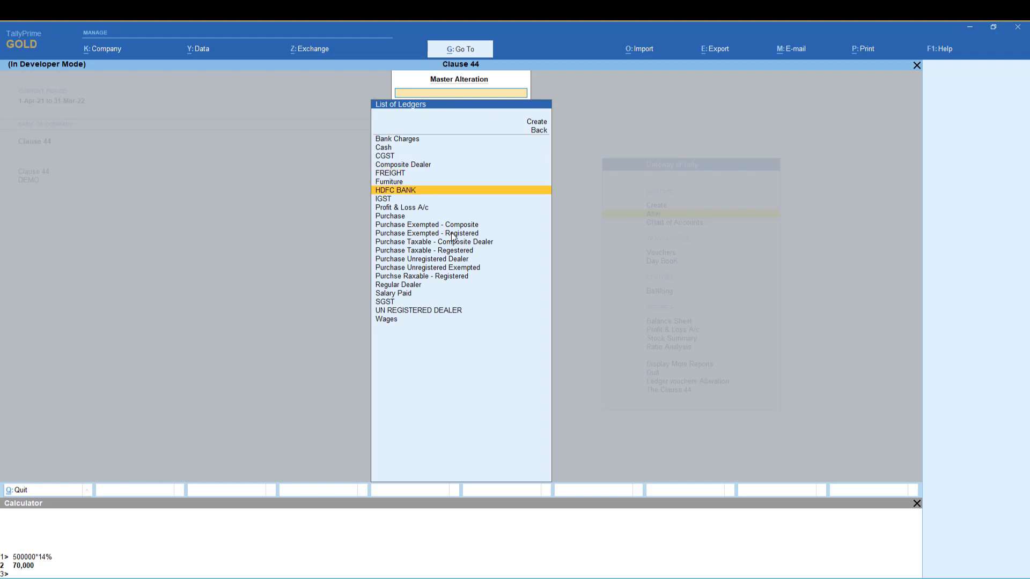
{"action": "key", "text": "Down"}
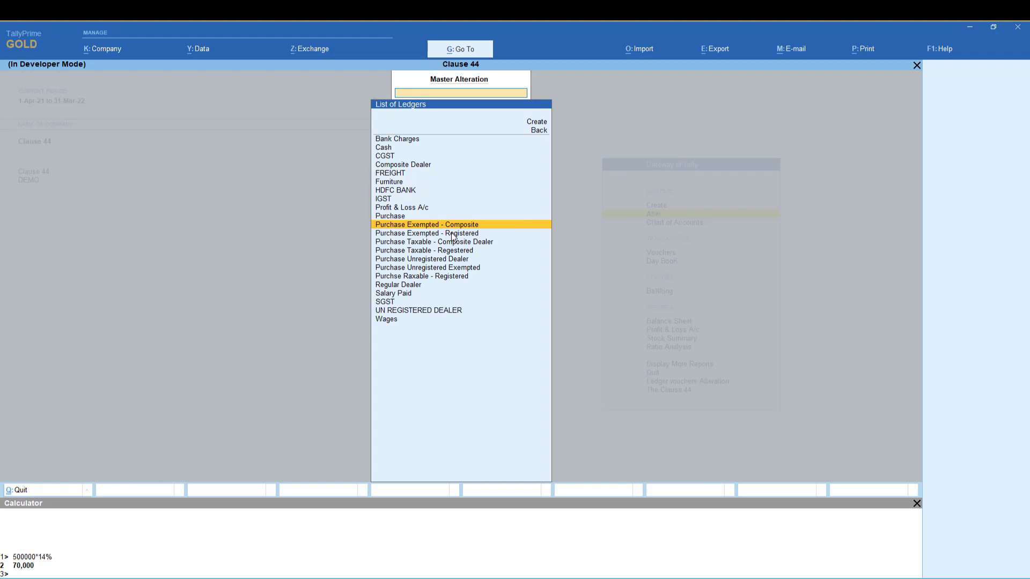
{"action": "key", "text": "Down"}
{"action": "key", "text": "Down"}
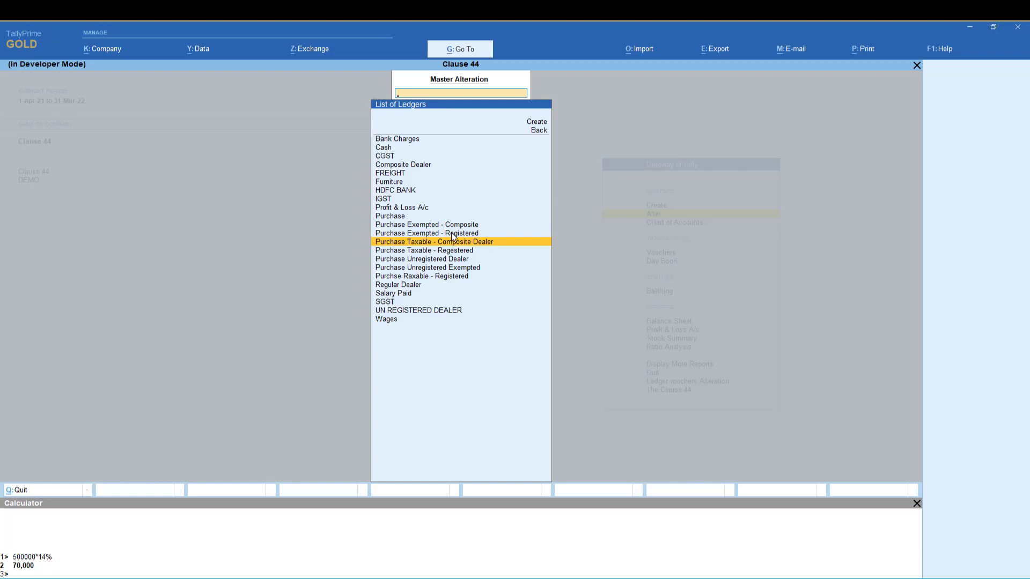
{"action": "key", "text": "Down"}
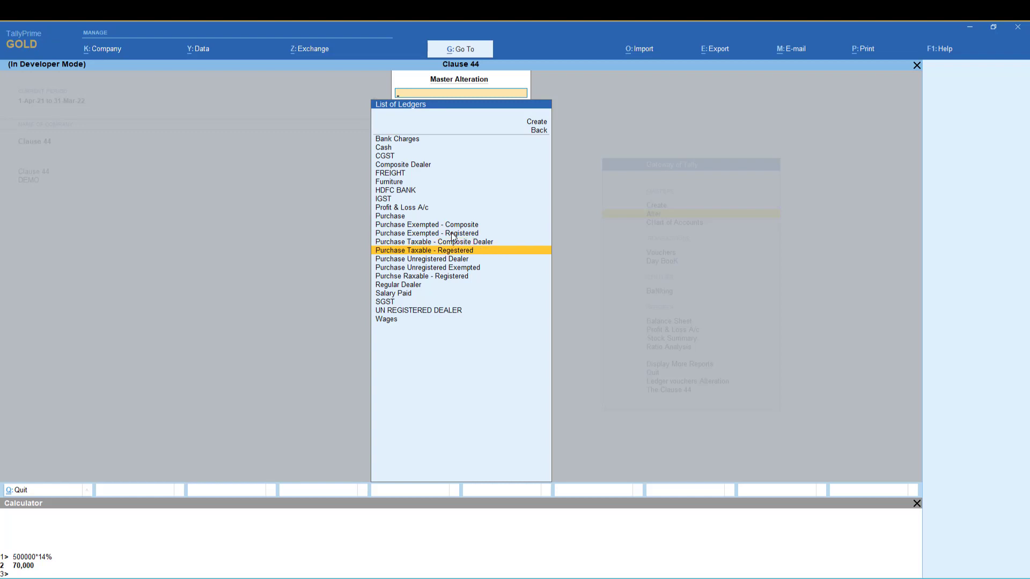
{"action": "key", "text": "Down"}
{"action": "key", "text": "Down"}
{"action": "key", "text": "Down"}
{"action": "key", "text": "Down"}
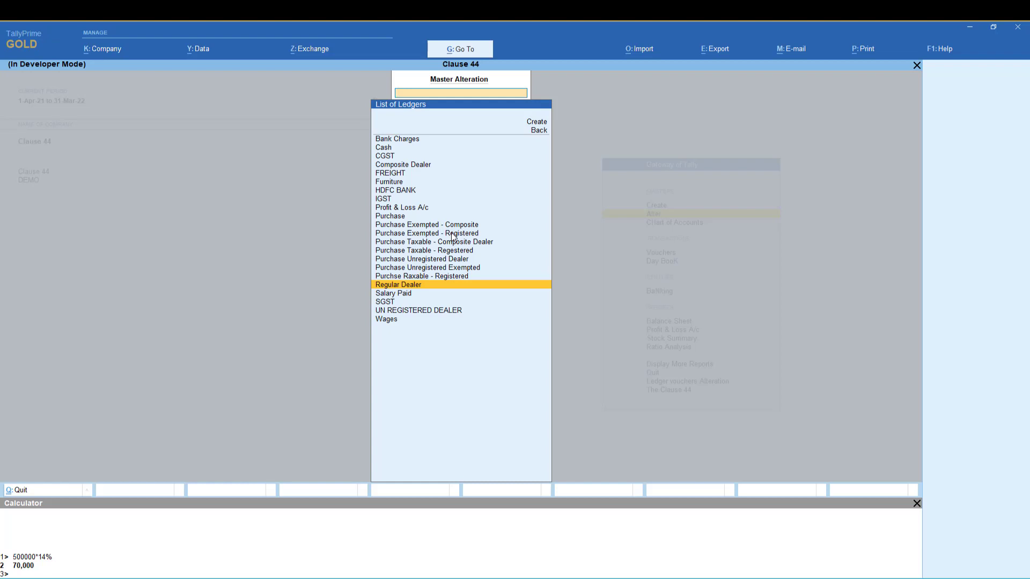
{"action": "key", "text": "Escape"}
{"action": "key", "text": "Escape"}
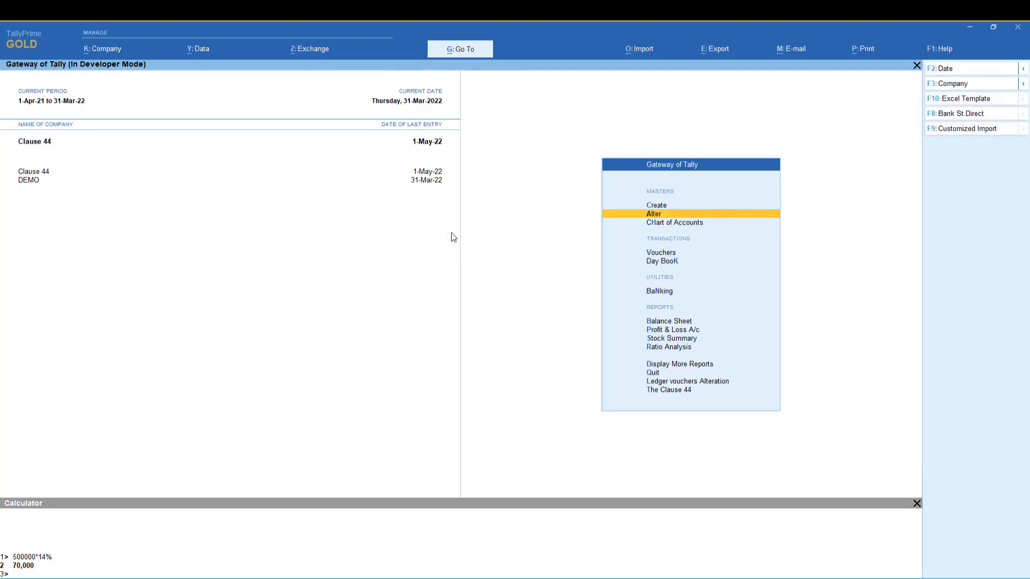
Step: Launch the Clause 44 expenses-by-GST-slab report, totalling 2,43,987.00 Dr
{"action": "key", "text": "Down"}
{"action": "key", "text": "Down"}
{"action": "key", "text": "Down"}
{"action": "key", "text": "Down"}
{"action": "key", "text": "Down"}
{"action": "key", "text": "Down"}
{"action": "key", "text": "Down"}
{"action": "key", "text": "Down"}
{"action": "key", "text": "Down"}
{"action": "key", "text": "Down"}
{"action": "key", "text": "Down"}
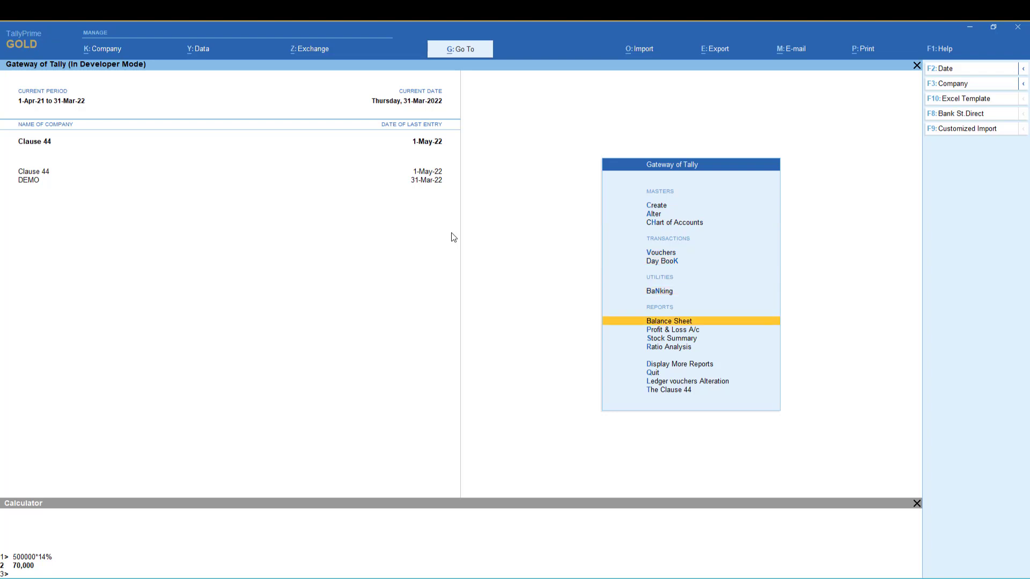
{"action": "key", "text": "Down"}
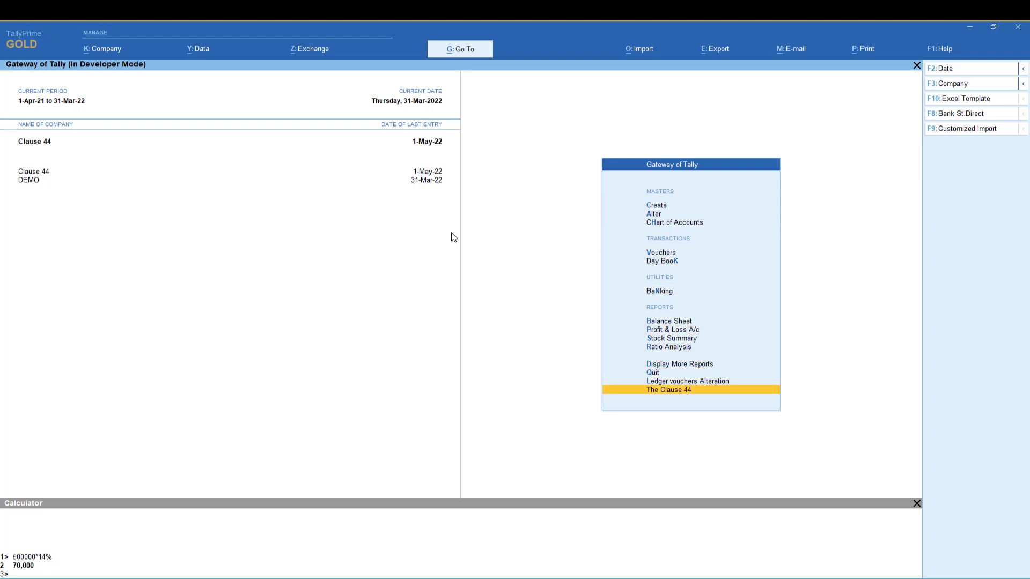
{"action": "key", "text": "Return"}
{"action": "key", "text": "Down"}
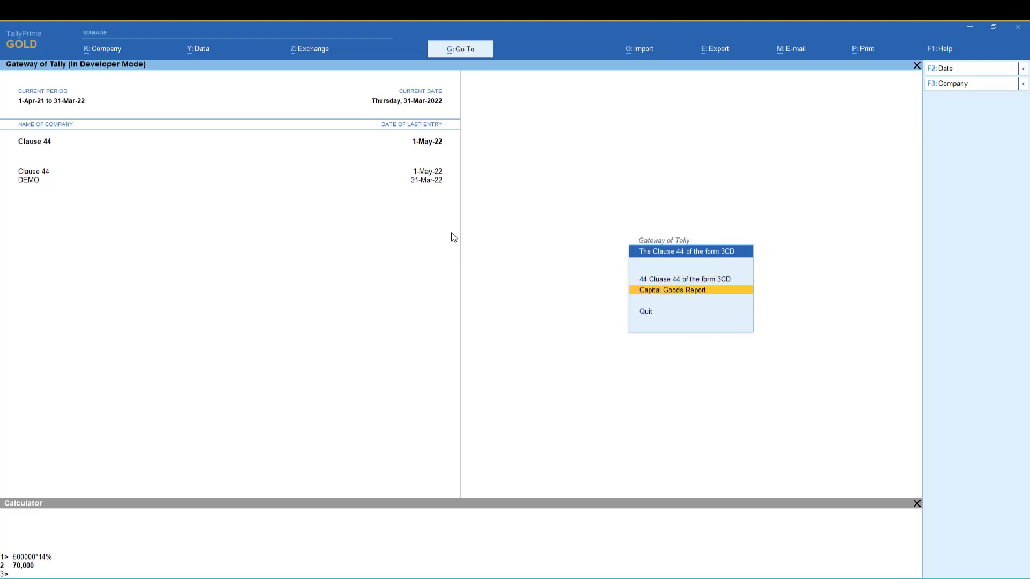
{"action": "key", "text": "Up"}
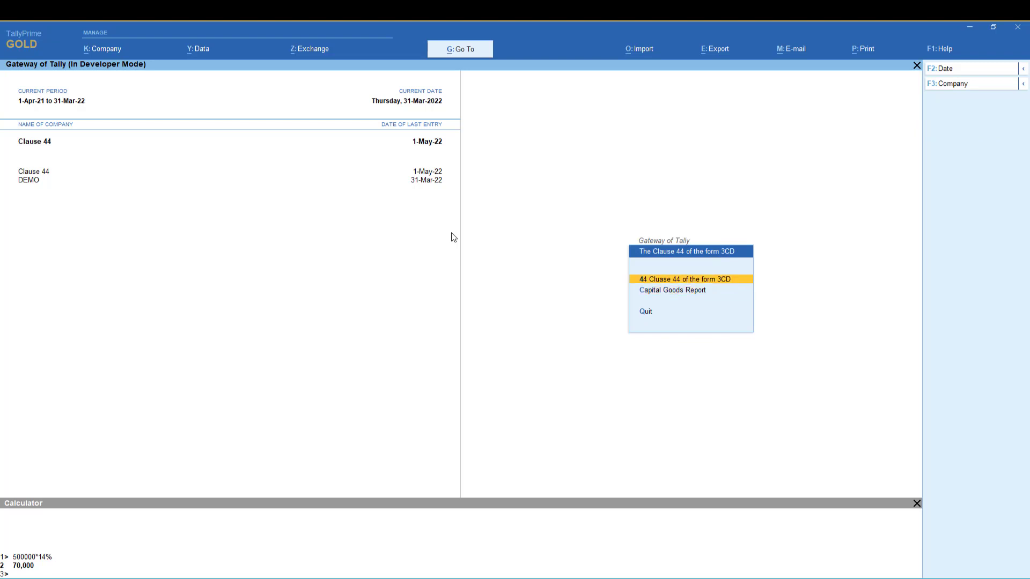
{"action": "key", "text": "Down"}
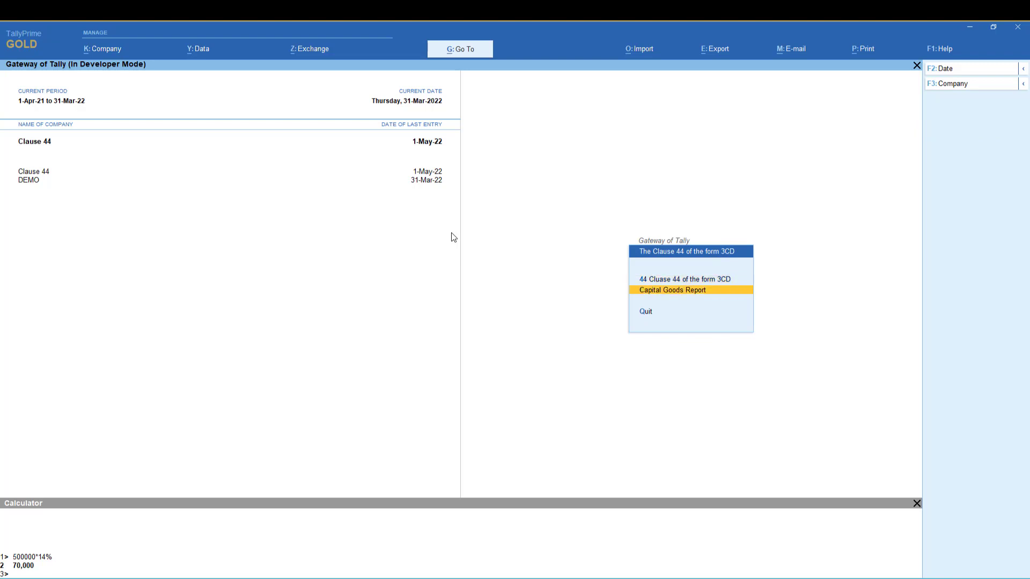
{"action": "key", "text": "Up"}
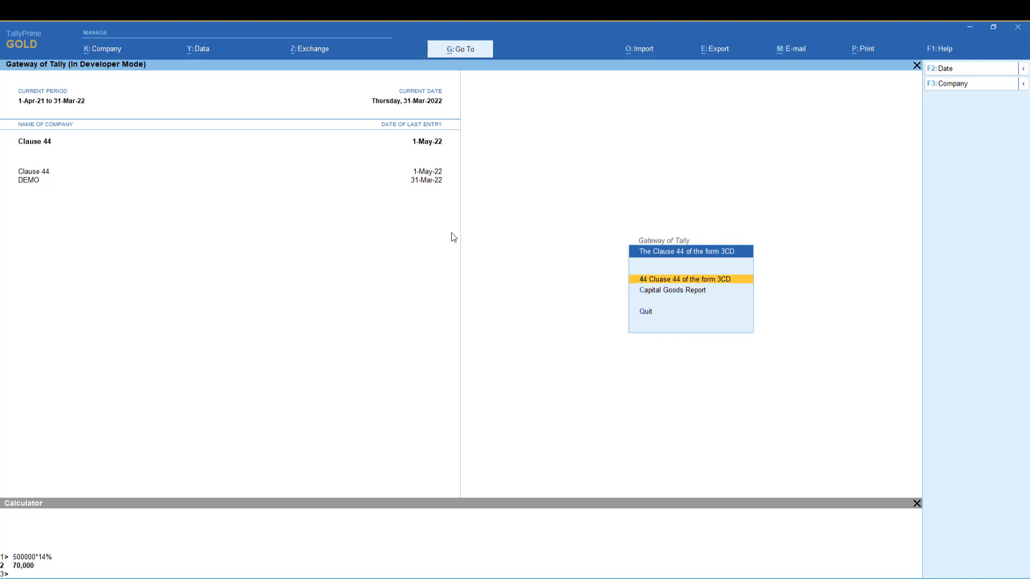
{"action": "key", "text": "Return"}
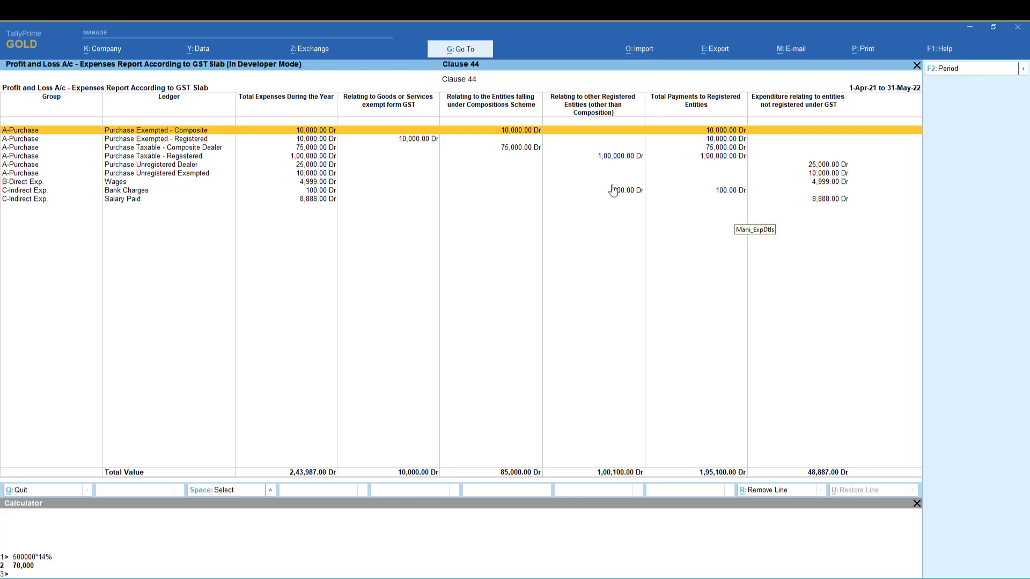
Step: Open purchase voucher 7 and confirm Composite Dealer has Composition registration
{"action": "key", "text": "Return"}
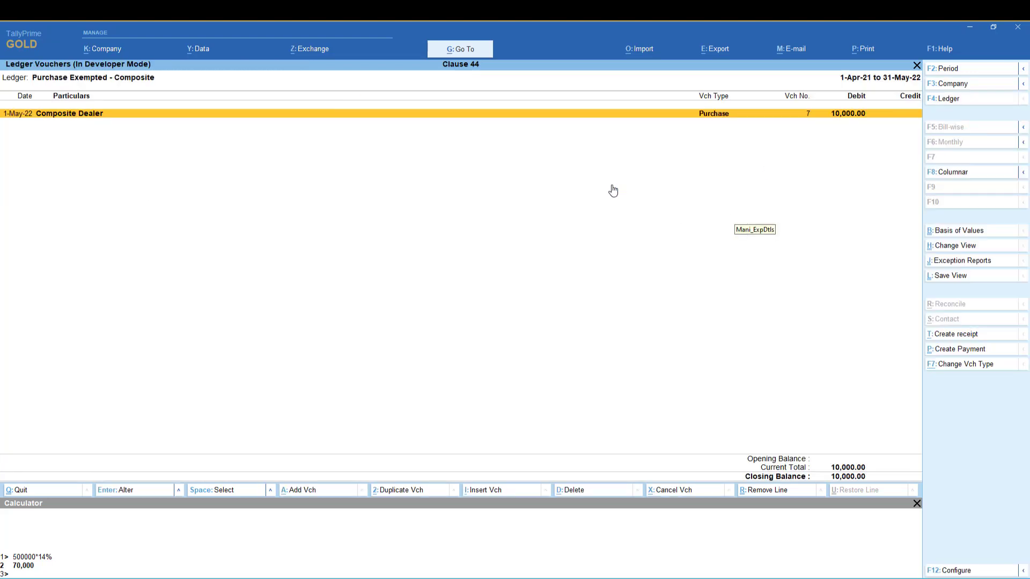
{"action": "key", "text": "Return"}
{"action": "key", "text": "Return"}
{"action": "key", "text": "Return"}
{"action": "key", "text": "Return"}
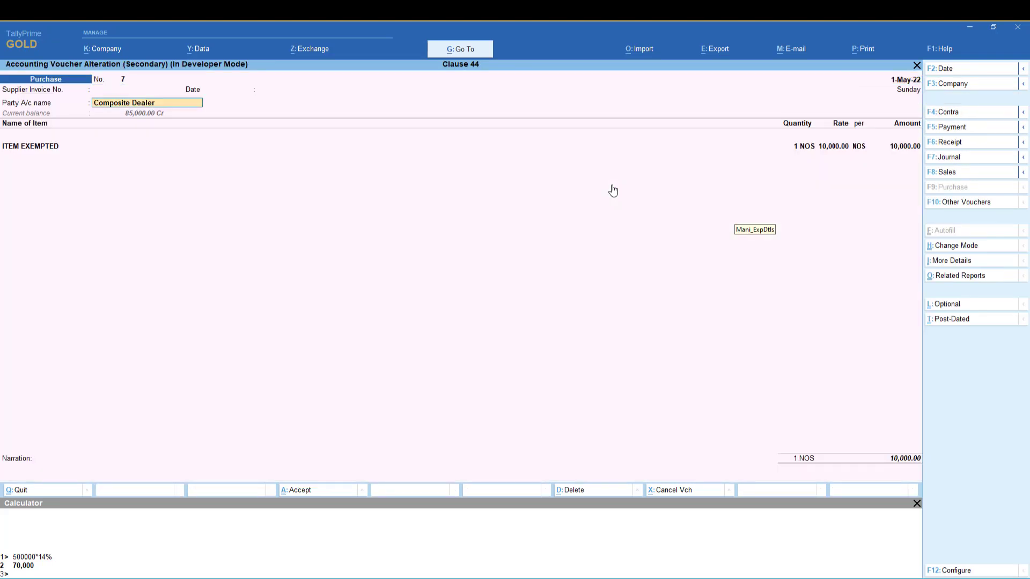
{"action": "key", "text": "ctrl+Return"}
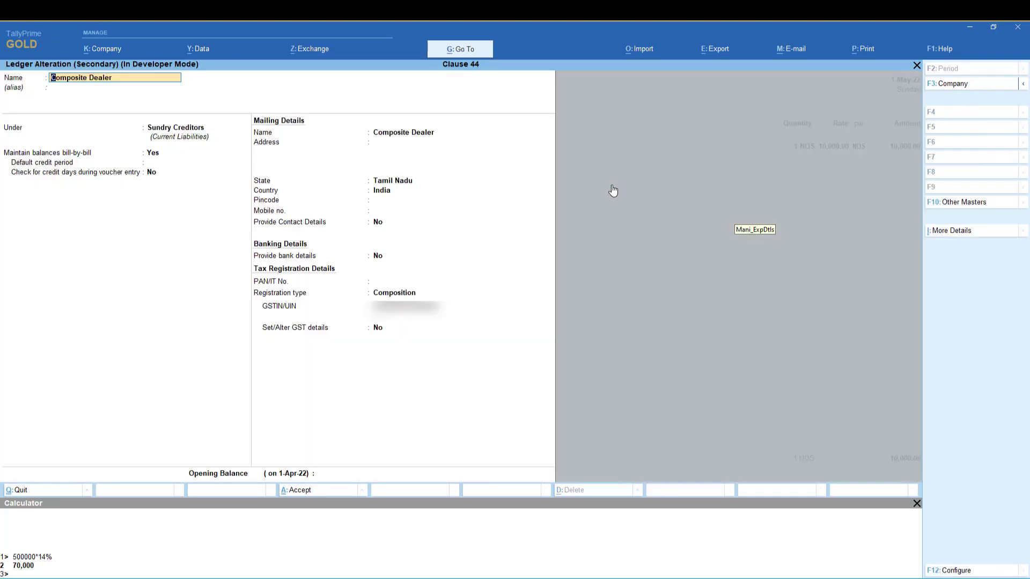
{"action": "key", "text": "BackSpace"}
{"action": "key", "text": "Escape"}
Step: Check that ITEM EXEMPTED's GST details mark it as Exempt
{"action": "key", "text": "Return"}
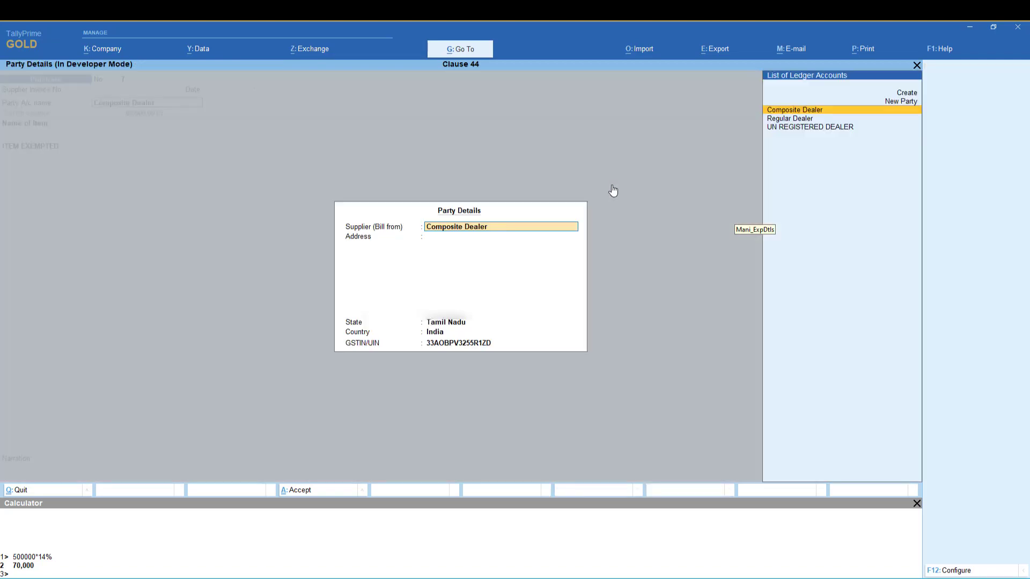
{"action": "key", "text": "Return"}
{"action": "key", "text": "Return"}
{"action": "key", "text": "ctrl+Return"}
{"action": "key", "text": "Return"}
{"action": "key", "text": "Return"}
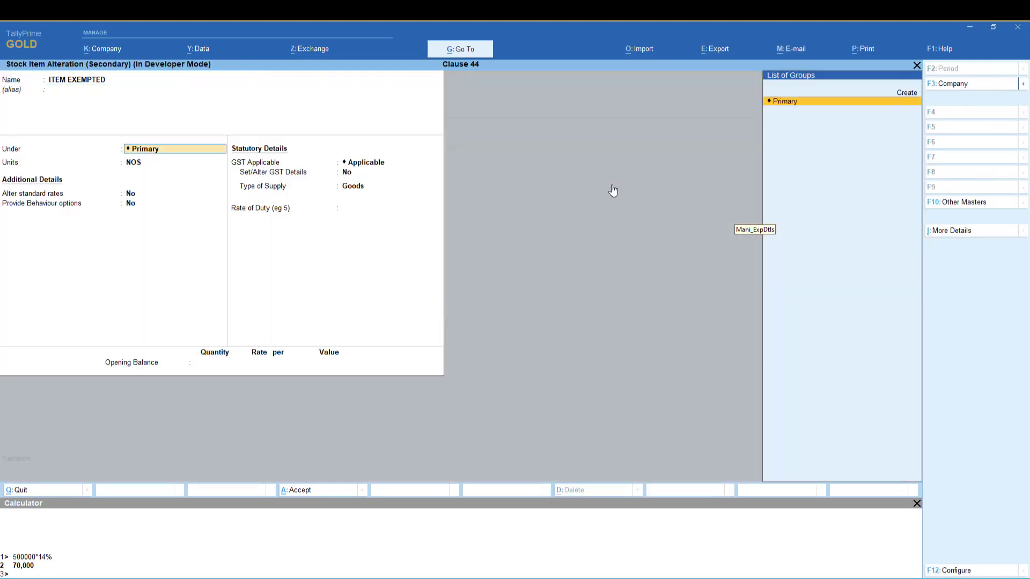
{"action": "key", "text": "Return"}
{"action": "key", "text": "Return"}
{"action": "key", "text": "Return"}
{"action": "key", "text": "Return"}
{"action": "key", "text": "Return"}
{"action": "key", "text": "y"}
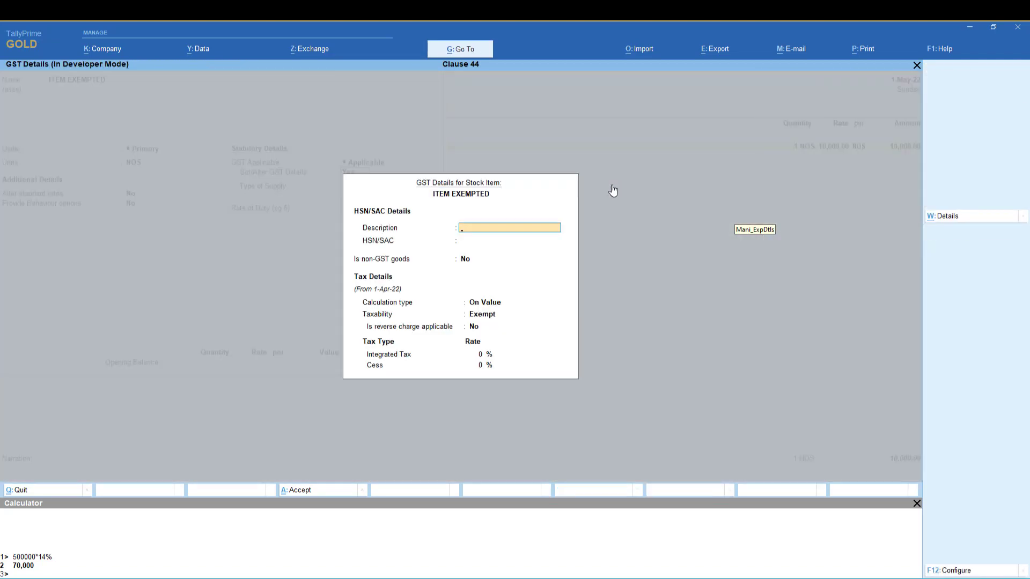
{"action": "key", "text": "ctrl+a"}
{"action": "key", "text": "ctrl+a"}
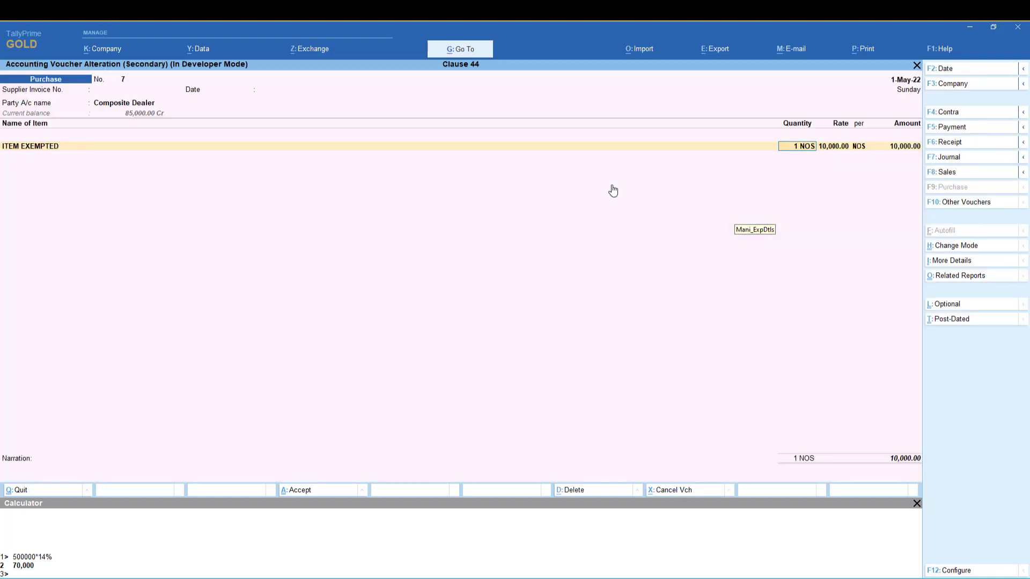
Step: Confirm the item posts to Purchase Exempted - Composite and leave the voucher unchanged
{"action": "key", "text": "Return"}
{"action": "key", "text": "Return"}
{"action": "key", "text": "Return"}
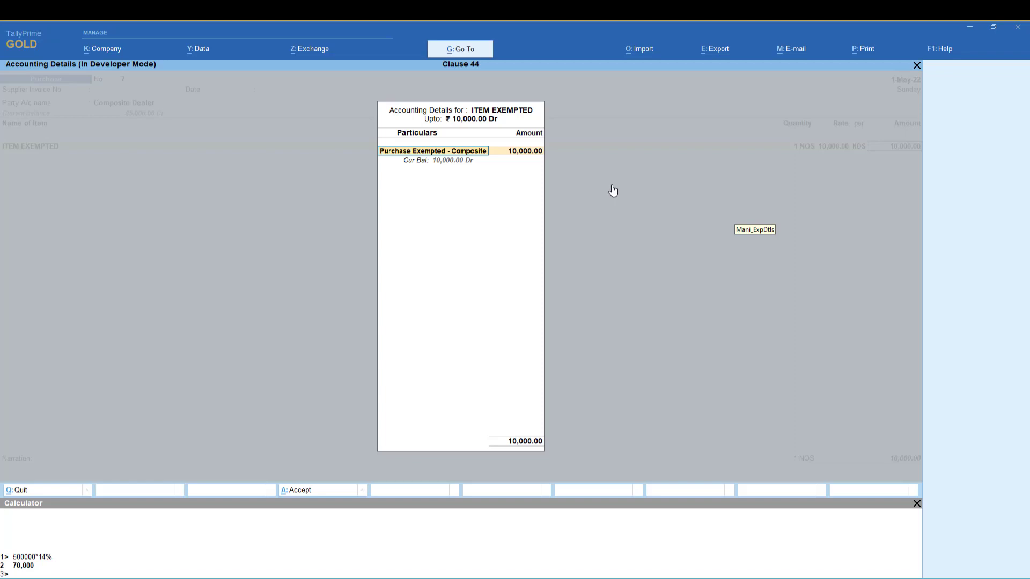
{"action": "key", "text": "BackSpace"}
{"action": "key", "text": "Escape"}
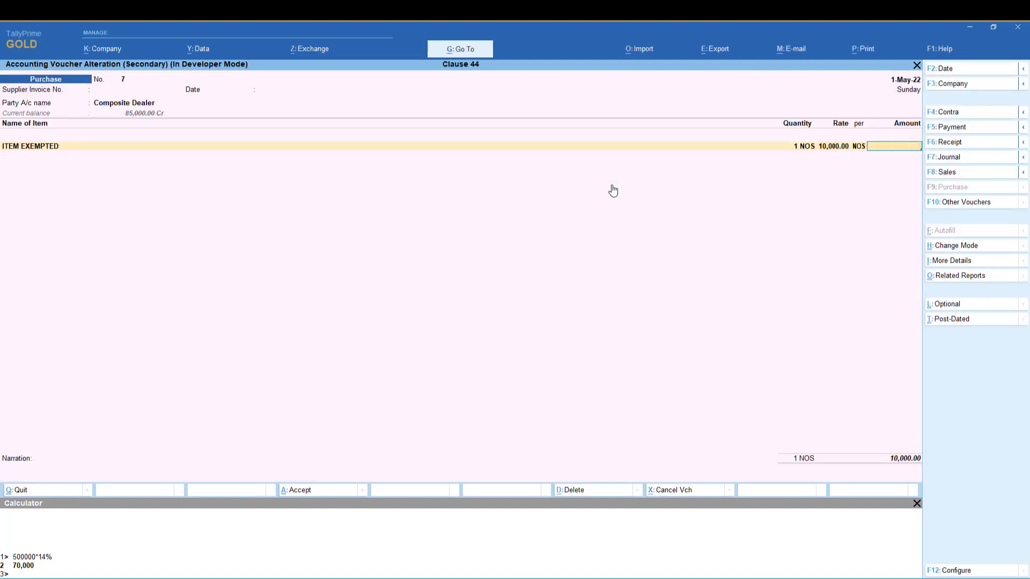
{"action": "key", "text": "Escape"}
{"action": "key", "text": "Escape"}
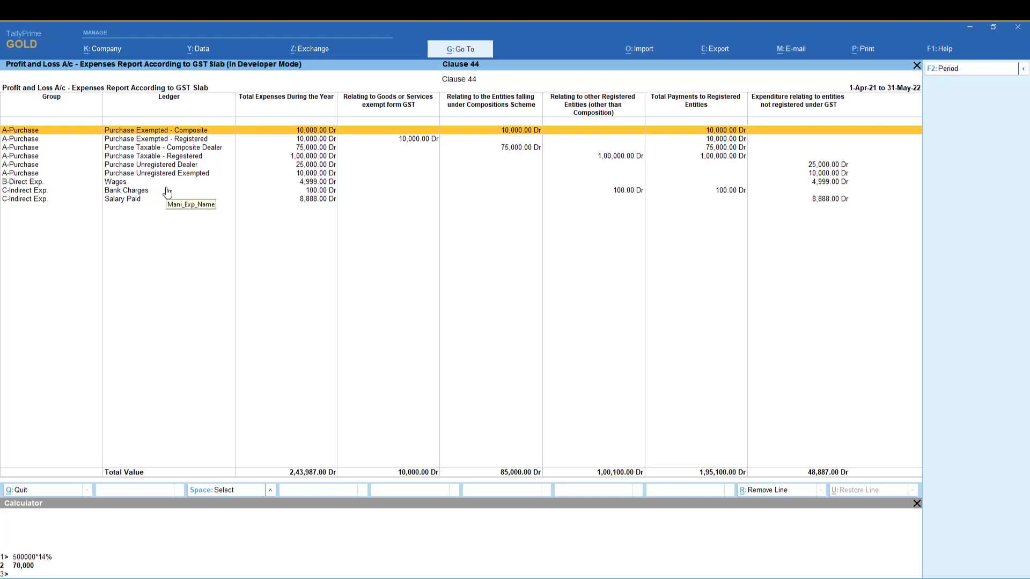
Step: Open Purchase Taxable - Regestered voucher 3 and check the Regular Dealer ledger
{"action": "left_click", "coordinate": [318, 157]}
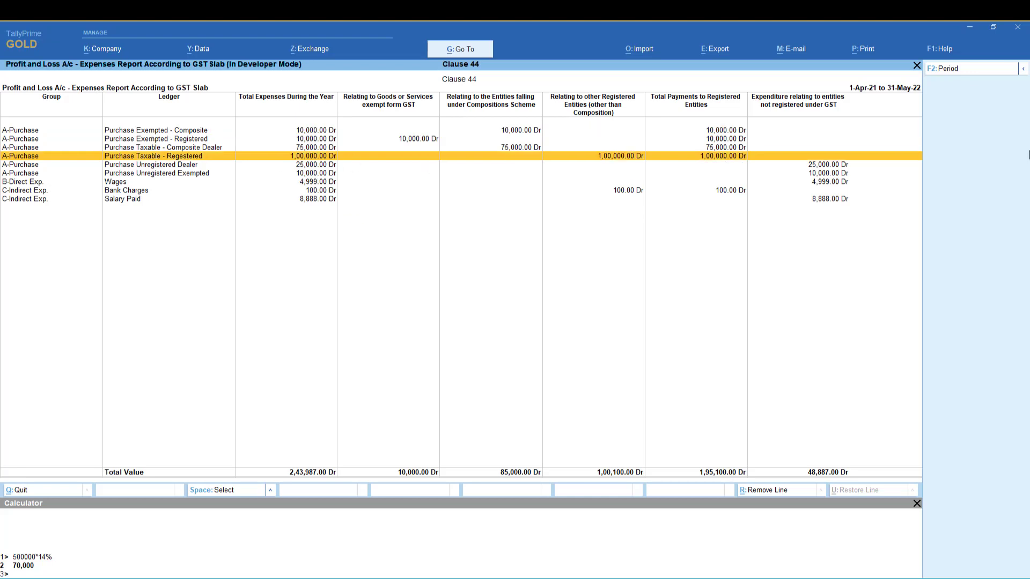
{"action": "key", "text": "Return"}
{"action": "key", "text": "Return"}
{"action": "key", "text": "Return"}
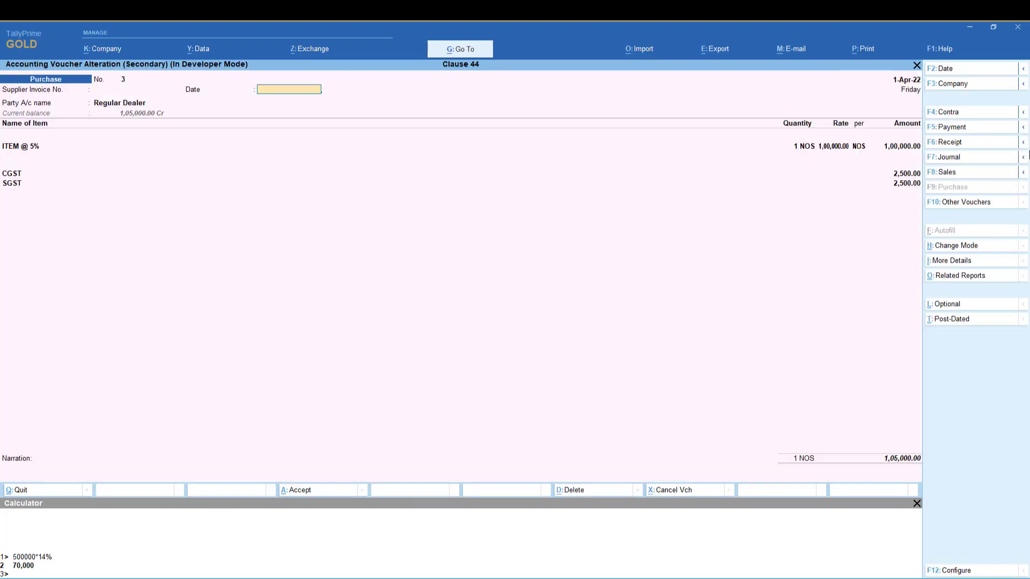
{"action": "key", "text": "Return"}
{"action": "key", "text": "ctrl+Return"}
{"action": "key", "text": "BackSpace"}
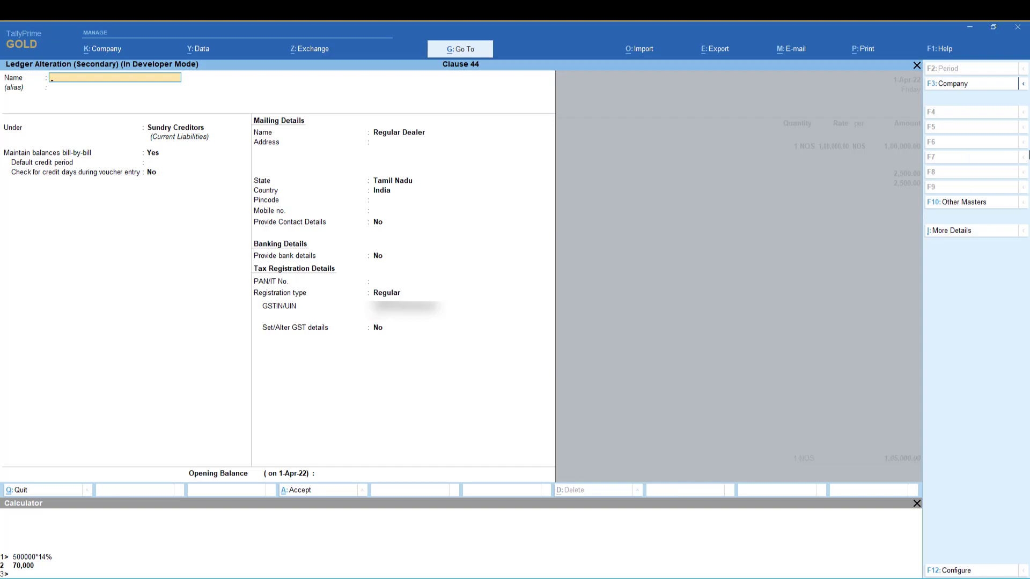
{"action": "key", "text": "Escape"}
{"action": "key", "text": "Return"}
{"action": "key", "text": "ctrl+a"}
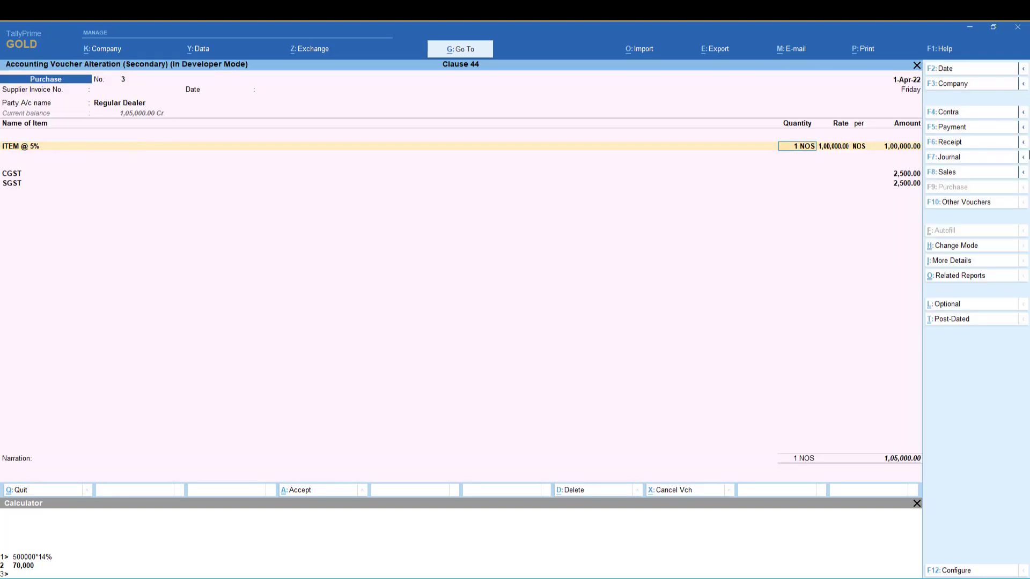
Step: Confirm ITEM @ 5% carries a 5% GST rate
{"action": "key", "text": "shift+Tab"}
{"action": "key", "text": "shift+Tab"}
{"action": "key", "text": "ctrl+Return"}
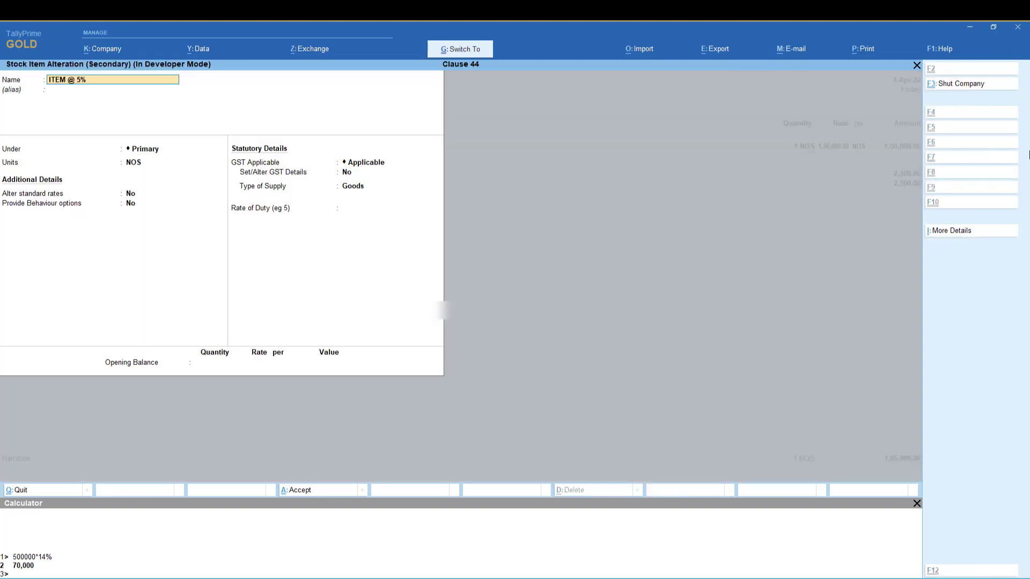
{"action": "key", "text": "Return"}
{"action": "key", "text": "Return"}
{"action": "key", "text": "Return"}
{"action": "key", "text": "Return"}
{"action": "key", "text": "Return"}
{"action": "key", "text": "y"}
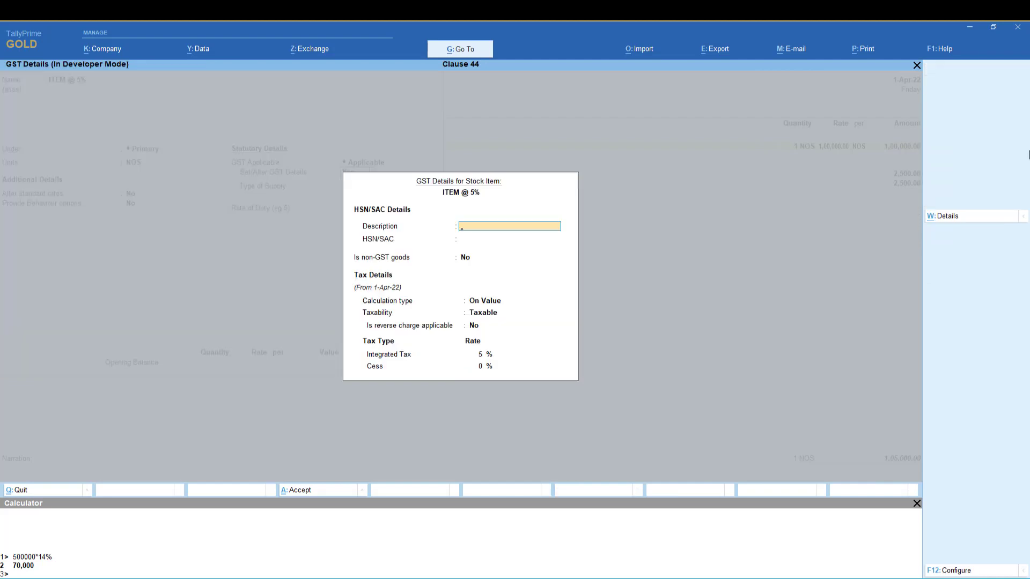
{"action": "key", "text": "ctrl+a"}
{"action": "key", "text": "ctrl+a"}
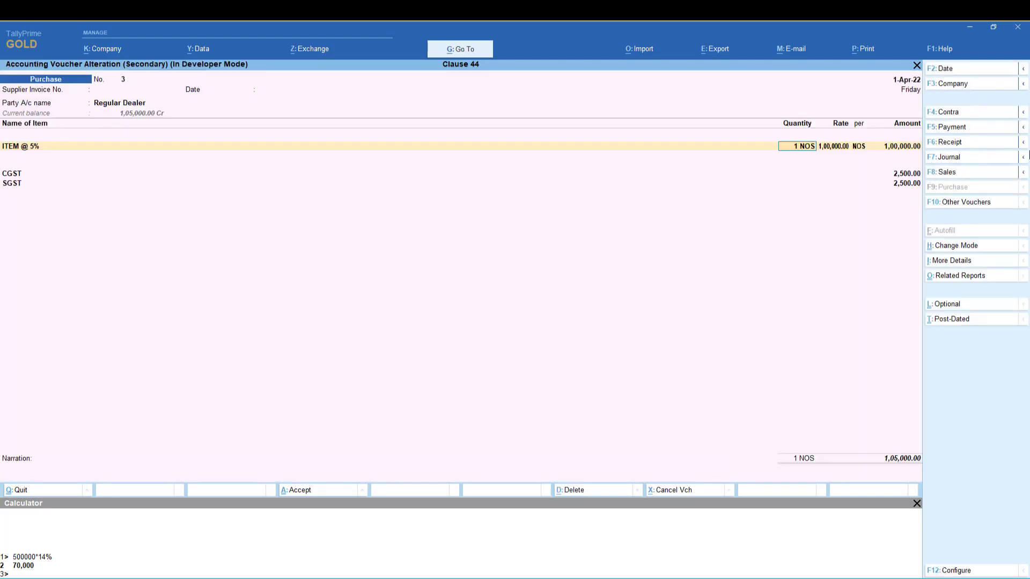
Step: Check the item's purchase ledger allocation and return to the GST-slab expenses report
{"action": "key", "text": "Return"}
{"action": "key", "text": "Return"}
{"action": "key", "text": "Return"}
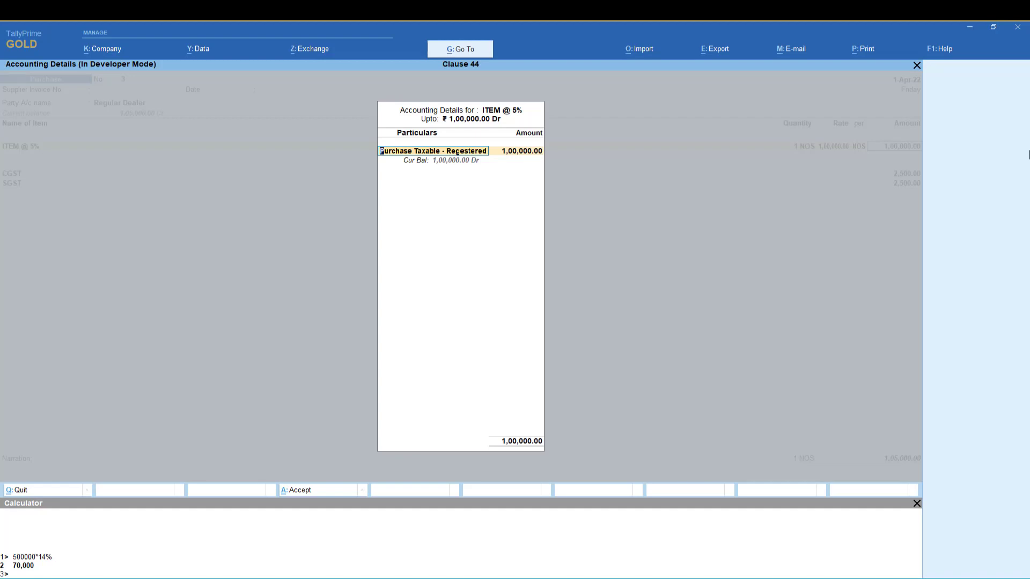
{"action": "key", "text": "ctrl+a"}
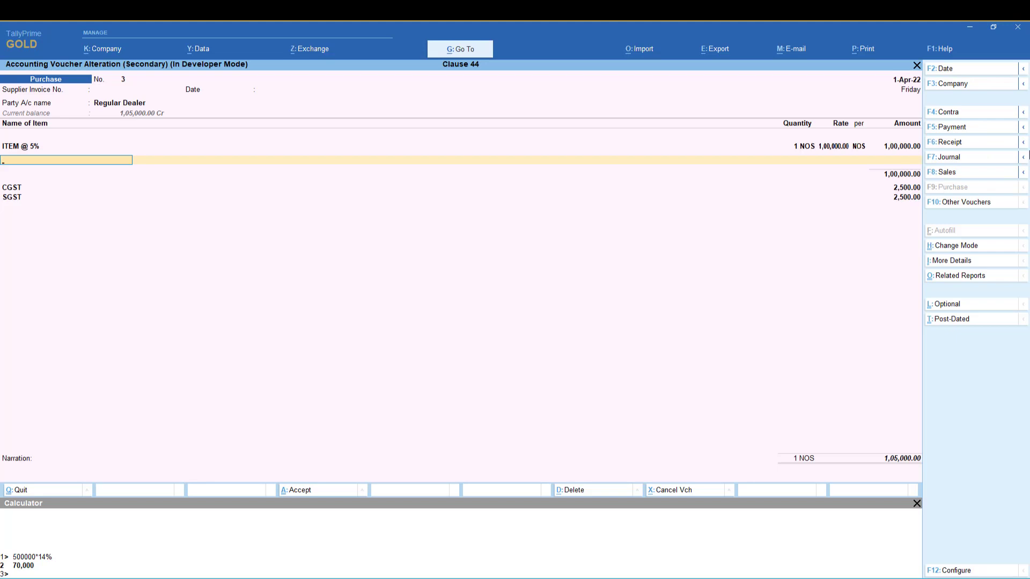
{"action": "key", "text": "ctrl+a"}
{"action": "key", "text": "Escape"}
{"action": "key", "text": "Down"}
{"action": "key", "text": "Down"}
{"action": "key", "text": "Down"}
{"action": "key", "text": "Down"}
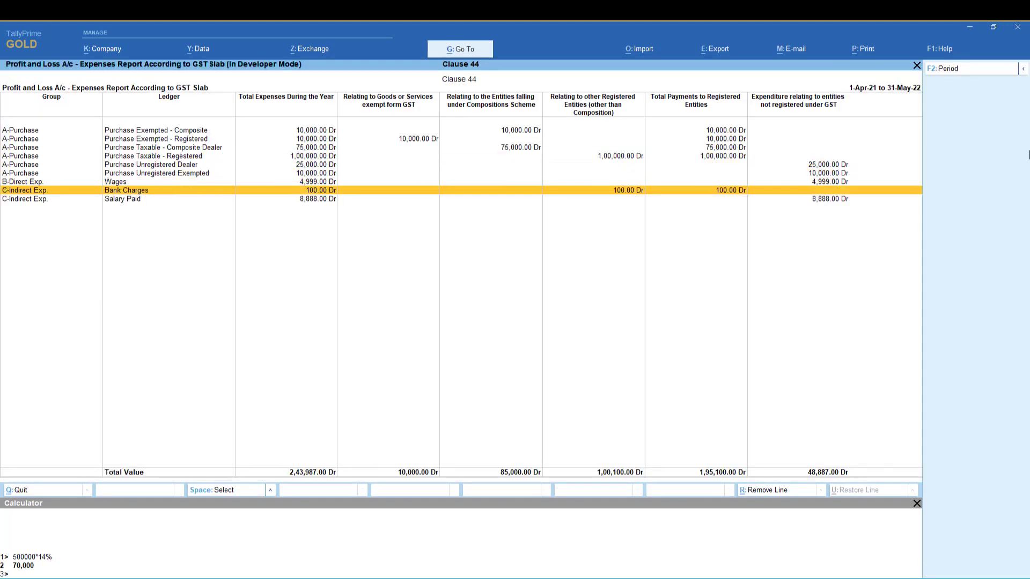
{"action": "key", "text": "Down"}
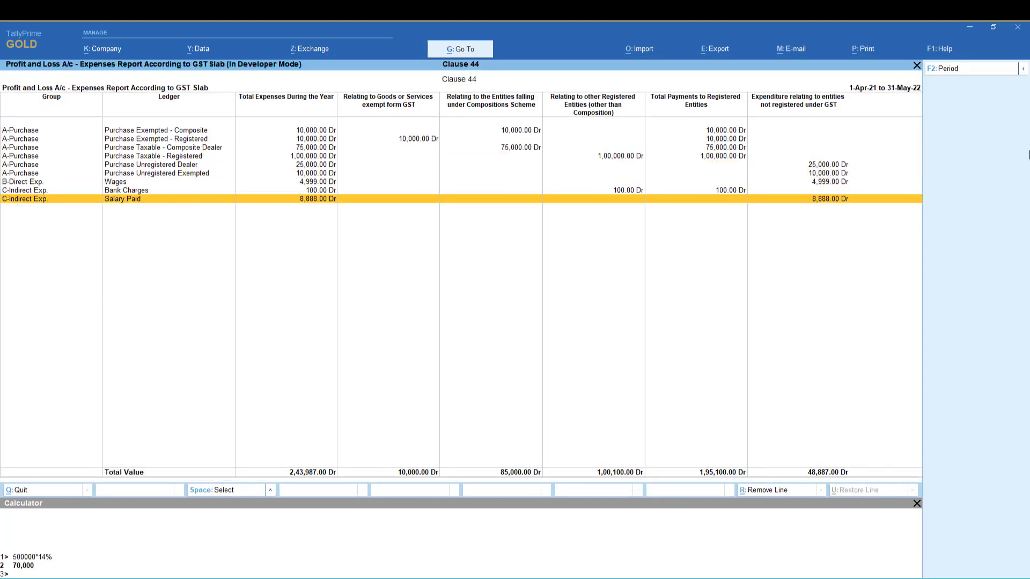
Step: View Salary Paid's 8,888.00 cash payment voucher 2, then back out to the Clause 44 menu
{"action": "key", "text": "Return"}
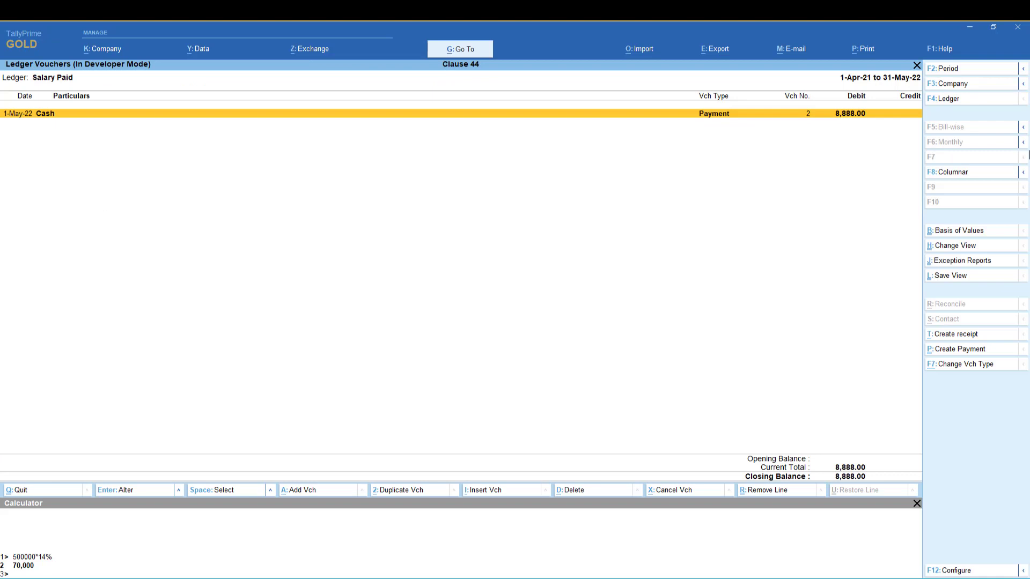
{"action": "key", "text": "Return"}
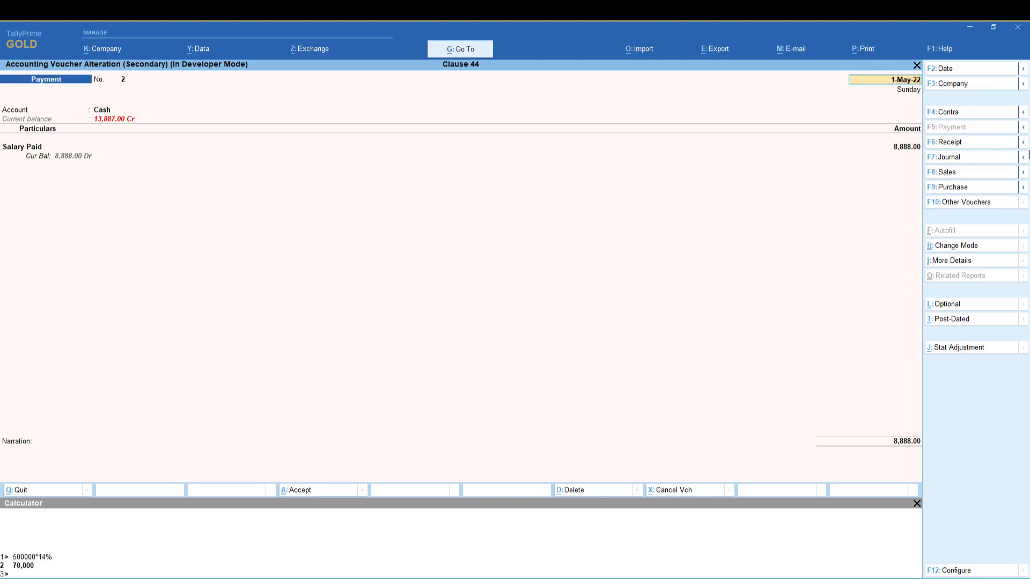
{"action": "key", "text": "Escape"}
{"action": "key", "text": "Escape"}
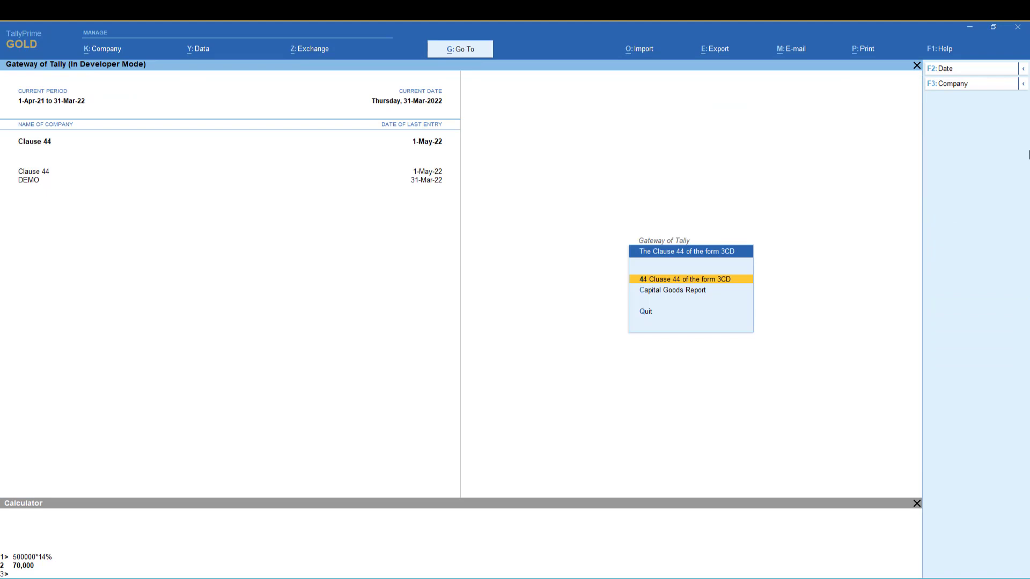
Step: Open the Capital Goods Report and drill into the Furniture journal voucher
{"action": "key", "text": "Down"}
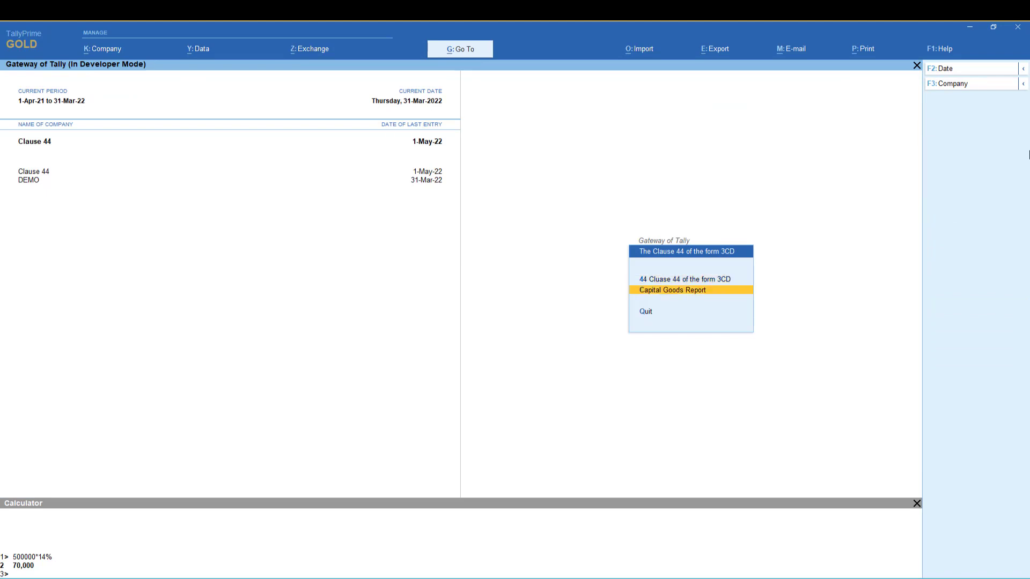
{"action": "key", "text": "Return"}
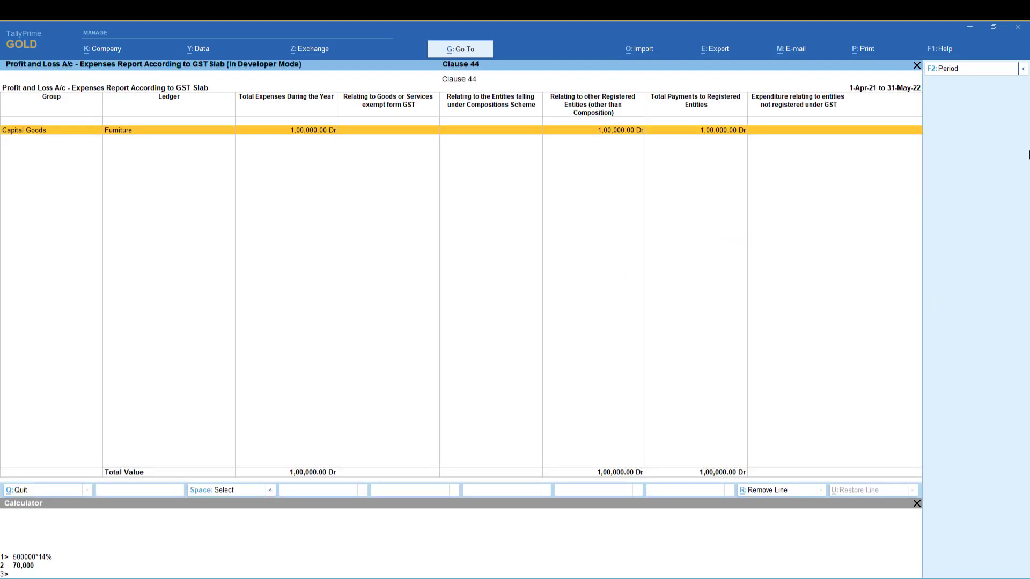
{"action": "key", "text": "Return"}
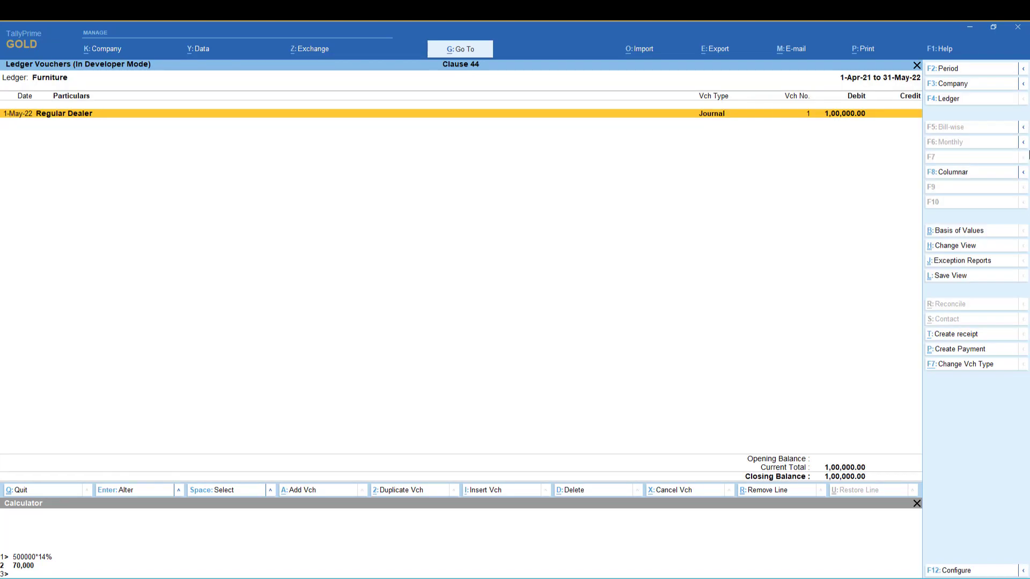
{"action": "key", "text": "Return"}
Step: Confirm the Furniture ledger's GST nature of goods is Capital Goods, then exit without changes
{"action": "key", "text": "ctrl+Return"}
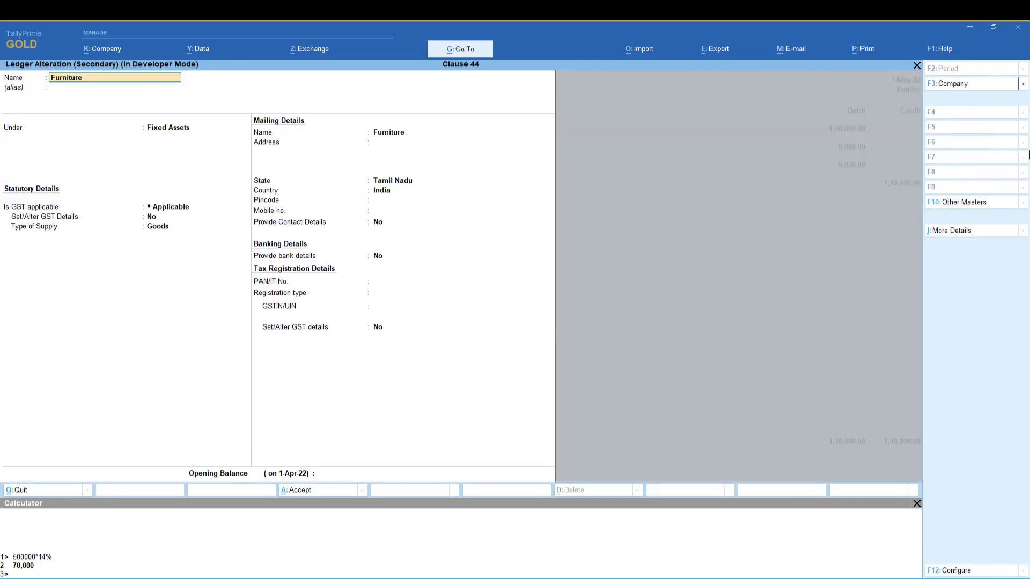
{"action": "key", "text": "Return"}
{"action": "key", "text": "Return"}
{"action": "key", "text": "Return"}
{"action": "key", "text": "y"}
{"action": "key", "text": "Return"}
{"action": "key", "text": "Return"}
{"action": "key", "text": "Return"}
{"action": "key", "text": "Return"}
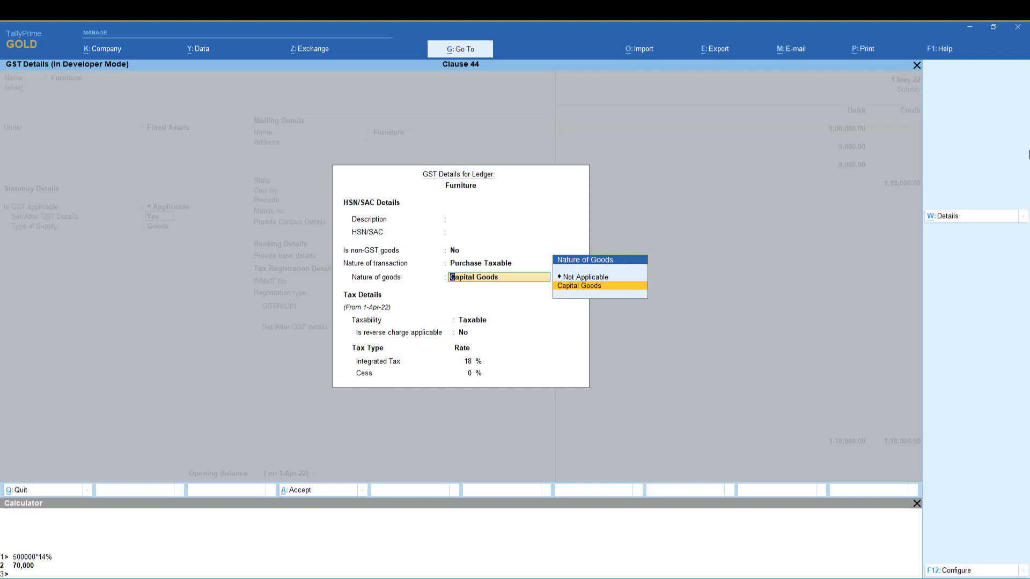
{"action": "key", "text": "Escape"}
{"action": "key", "text": "y"}
{"action": "key", "text": "Escape"}
{"action": "key", "text": "y"}
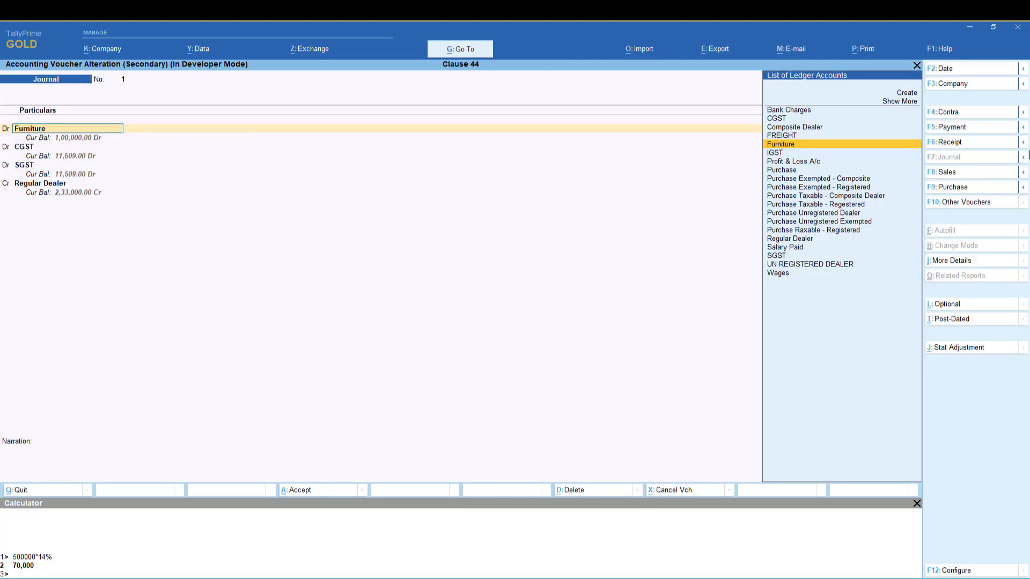
{"action": "key", "text": "Escape"}
{"action": "key", "text": "Escape"}
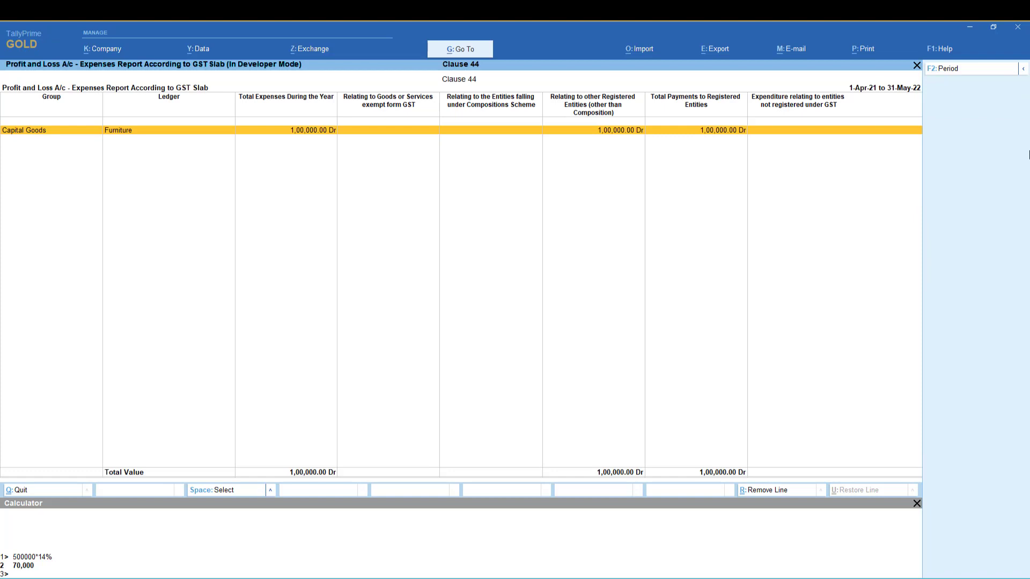
{"action": "key", "text": "Escape"}
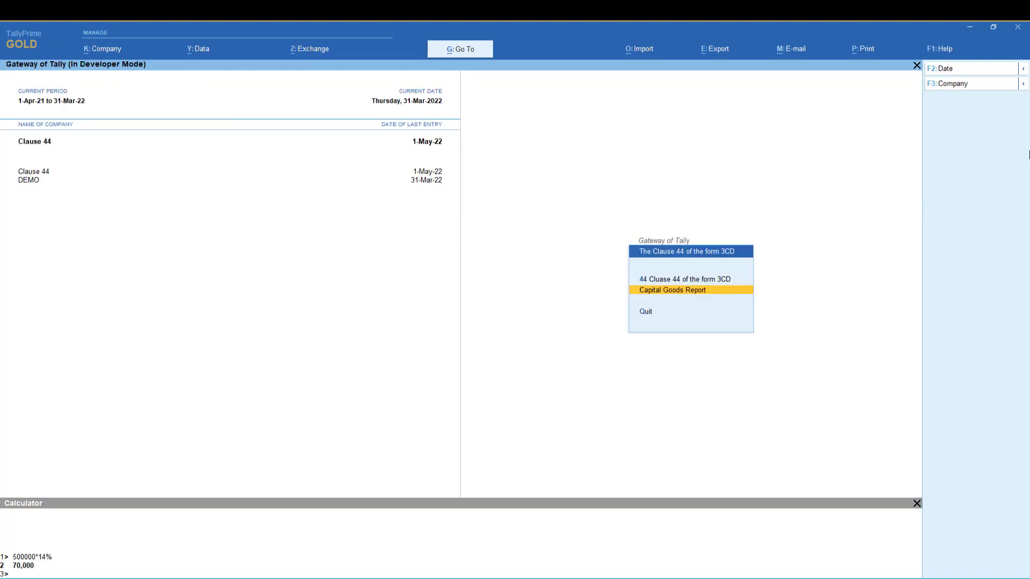
Step: Make DEMO the current company
{"action": "key", "text": "Up"}
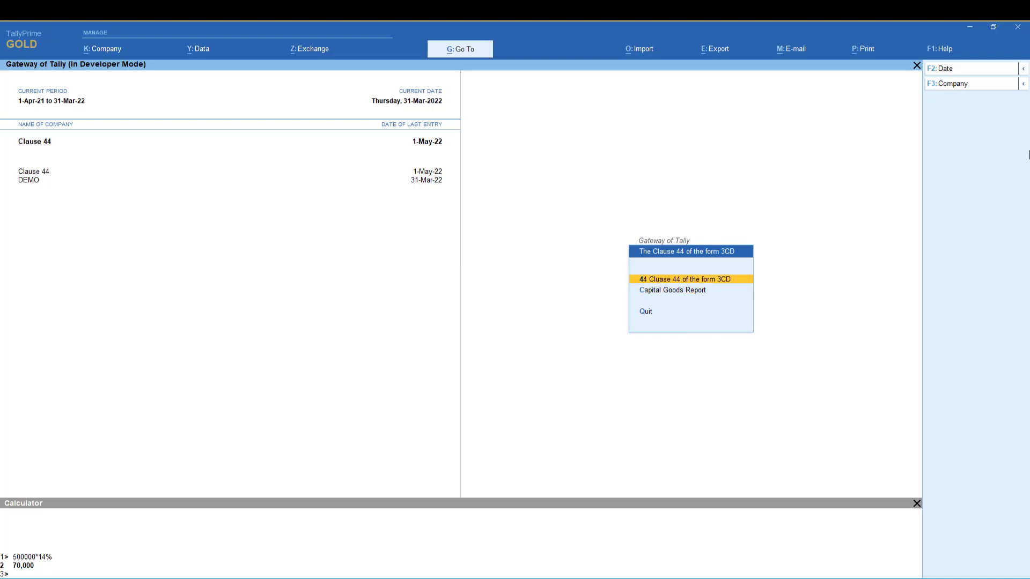
{"action": "key", "text": "Down"}
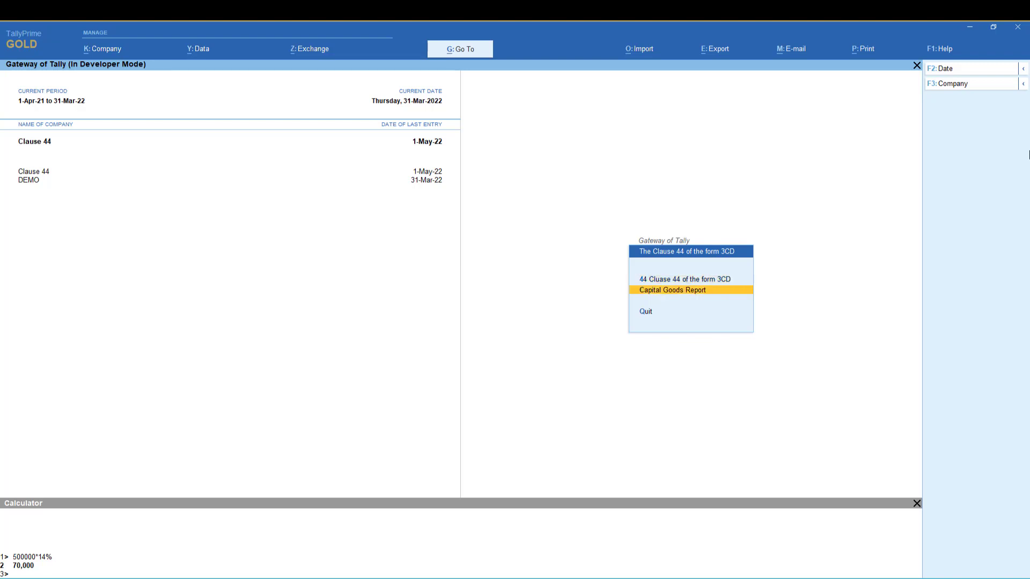
{"action": "key", "text": "Escape"}
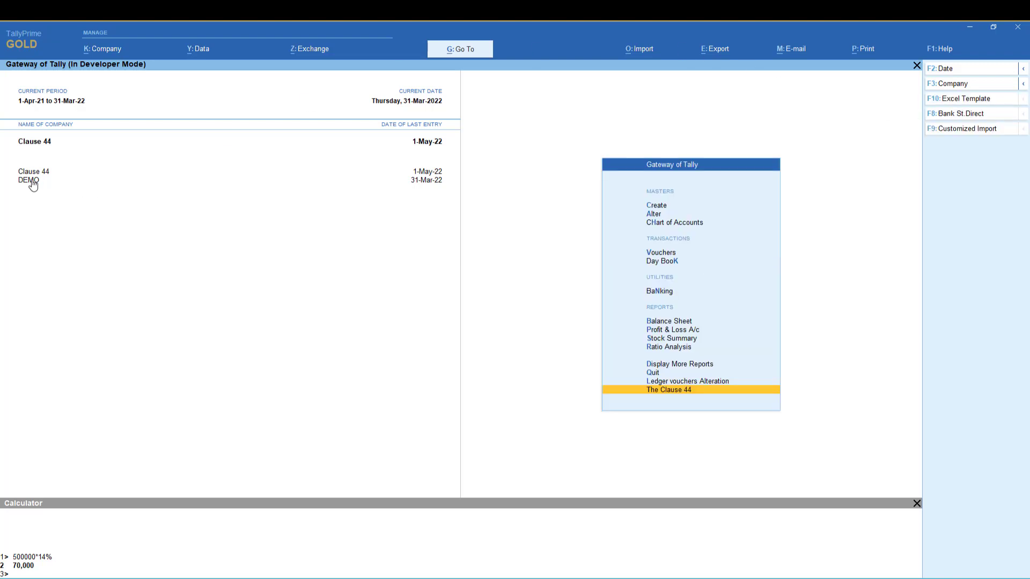
{"action": "left_click", "coordinate": [290, 182]}
Step: View DEMO's voucher and account statistics
{"action": "key", "text": "d"}
{"action": "key", "text": "s"}
{"action": "key", "text": "t"}
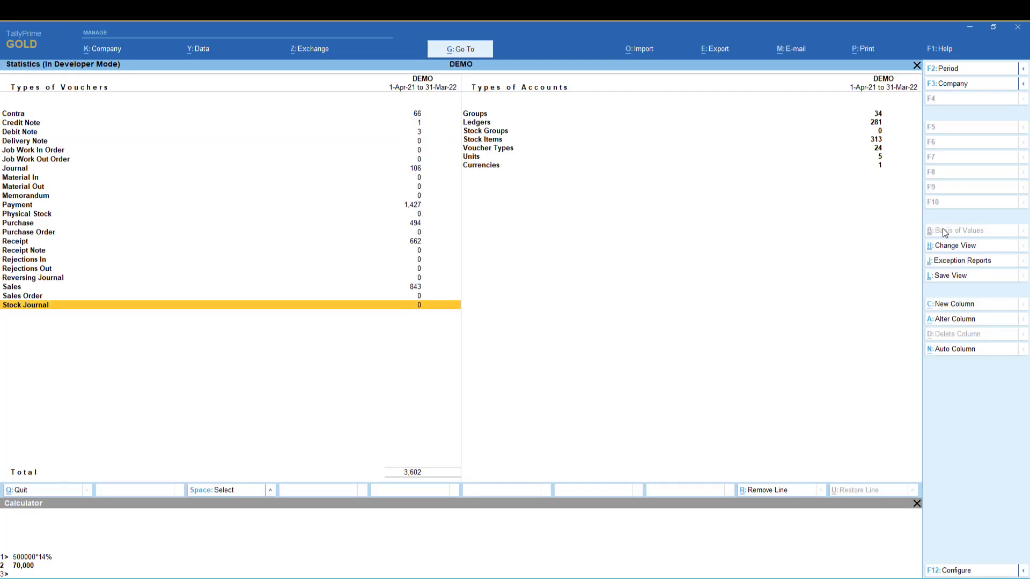
{"action": "key", "text": "Escape"}
{"action": "key", "text": "Escape"}
{"action": "key", "text": "Escape"}
Step: Open DEMO's Clause 44 of the form 3CD menu
{"action": "key", "text": "Down"}
{"action": "key", "text": "Down"}
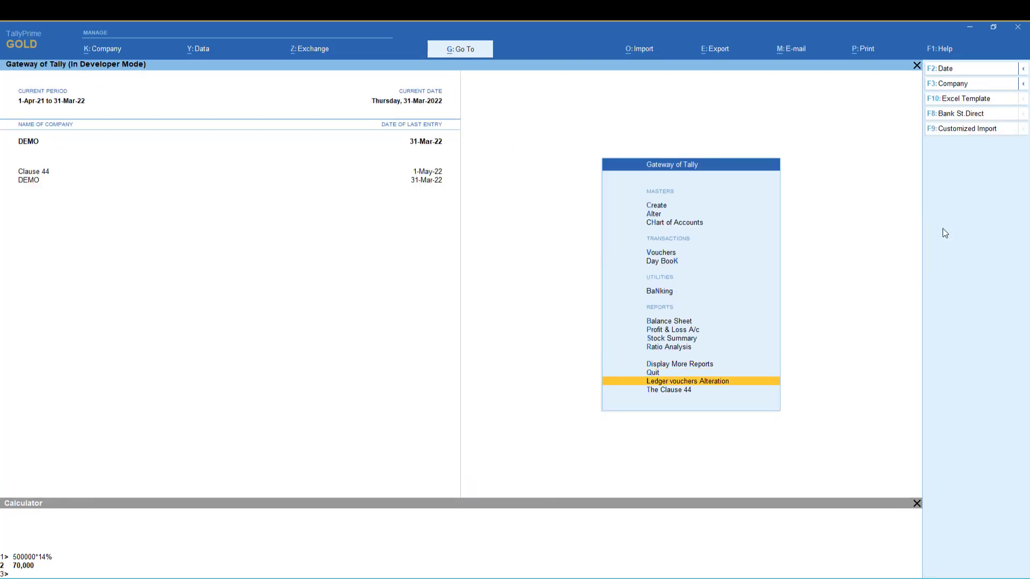
{"action": "key", "text": "Down"}
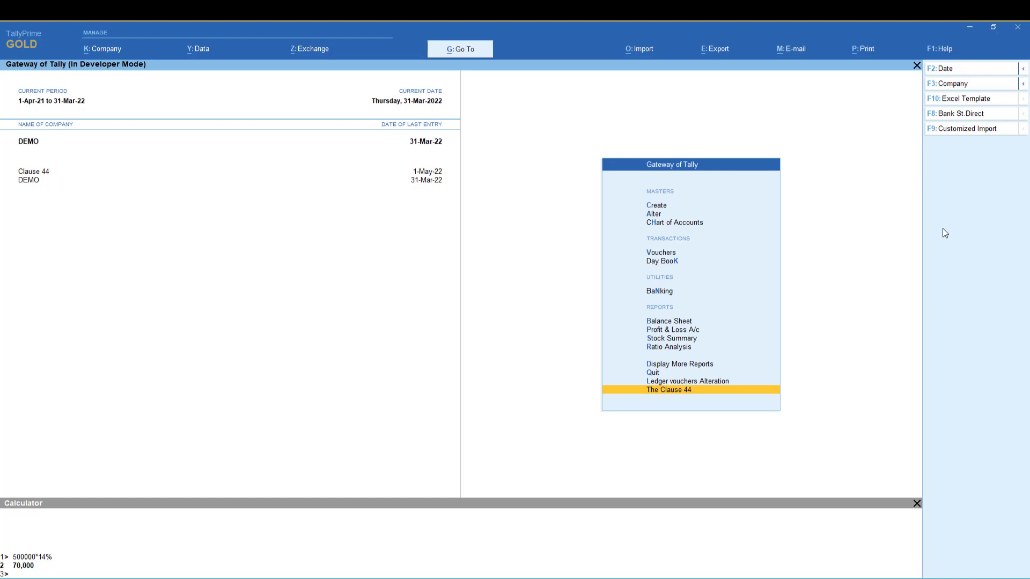
{"action": "key", "text": "Return"}
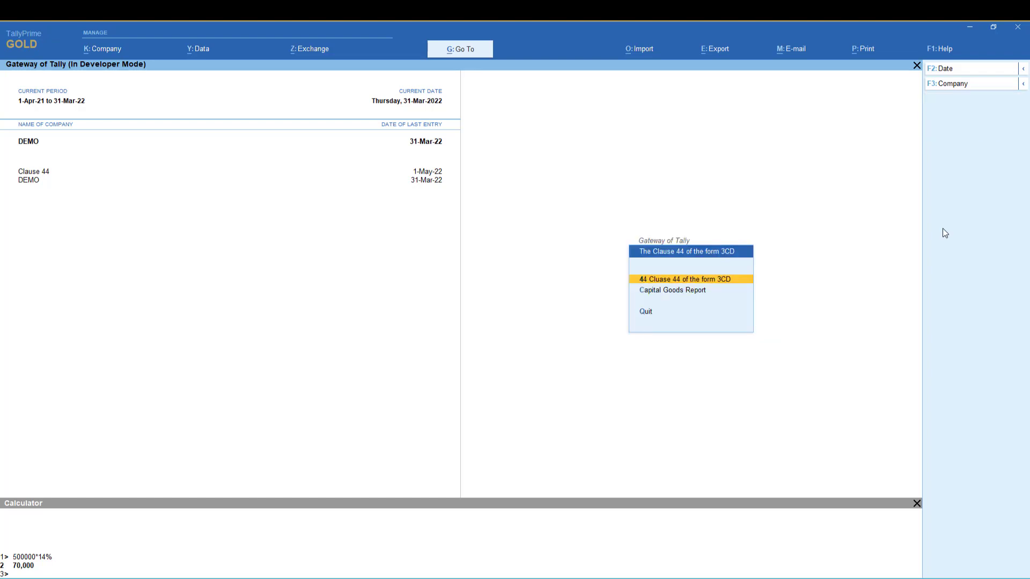
Step: Review DEMO's GST-slab expenses report (3,20,57,124.27 Dr) down to Telephone Charges
{"action": "key", "text": "Return"}
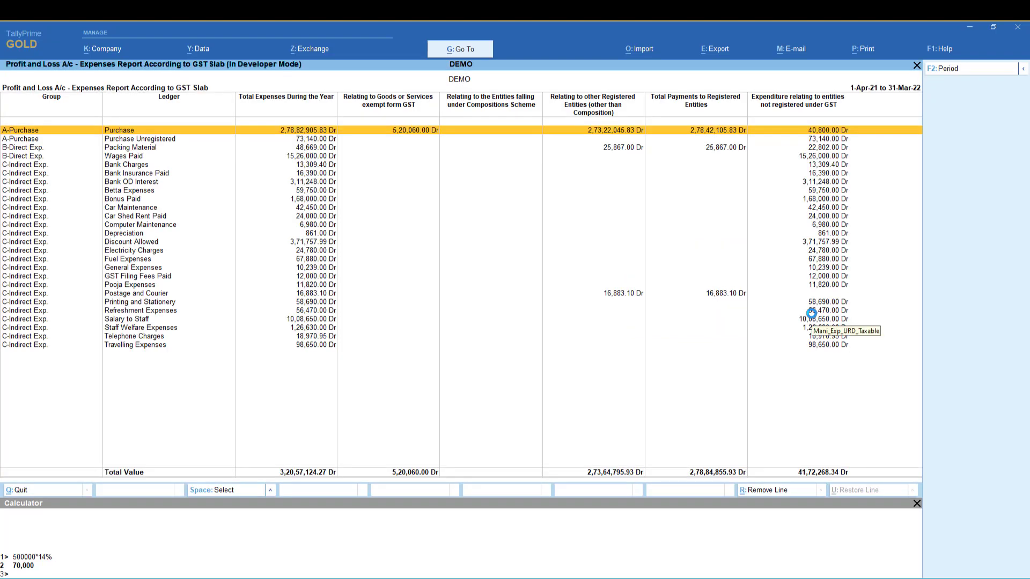
{"action": "key", "text": "Down"}
{"action": "key", "text": "Down"}
{"action": "key", "text": "Down"}
{"action": "key", "text": "Down"}
{"action": "key", "text": "Down"}
{"action": "key", "text": "Down"}
{"action": "key", "text": "Down"}
{"action": "key", "text": "Down"}
{"action": "key", "text": "Down"}
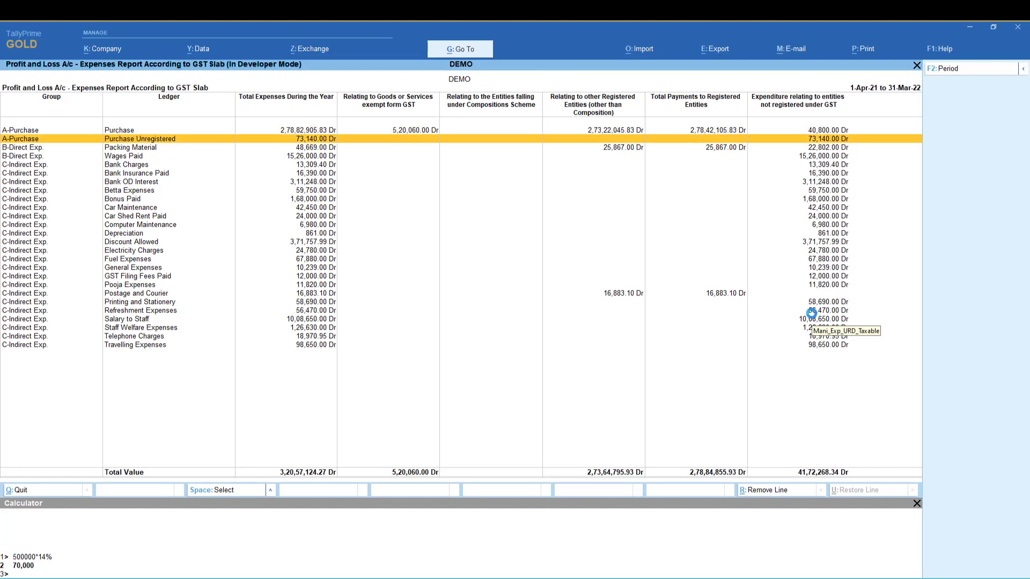
{"action": "key", "text": "Down"}
{"action": "key", "text": "Down"}
{"action": "key", "text": "Down"}
{"action": "key", "text": "Down"}
{"action": "key", "text": "Down"}
{"action": "key", "text": "Down"}
{"action": "key", "text": "Down"}
{"action": "key", "text": "Down"}
{"action": "key", "text": "Down"}
{"action": "key", "text": "Down"}
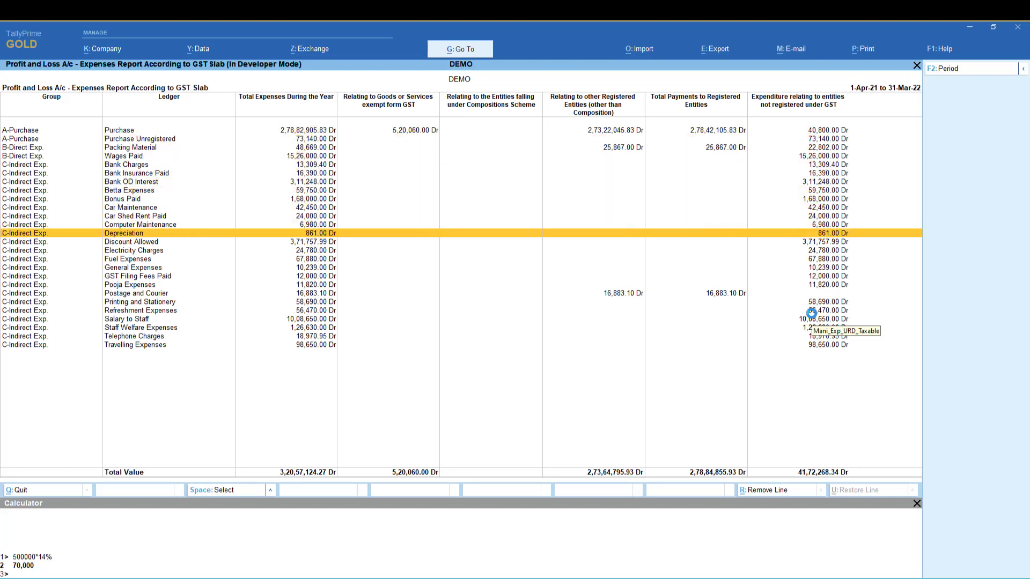
{"action": "key", "text": "Down"}
{"action": "key", "text": "Down"}
{"action": "key", "text": "Down"}
{"action": "key", "text": "Down"}
{"action": "key", "text": "Down"}
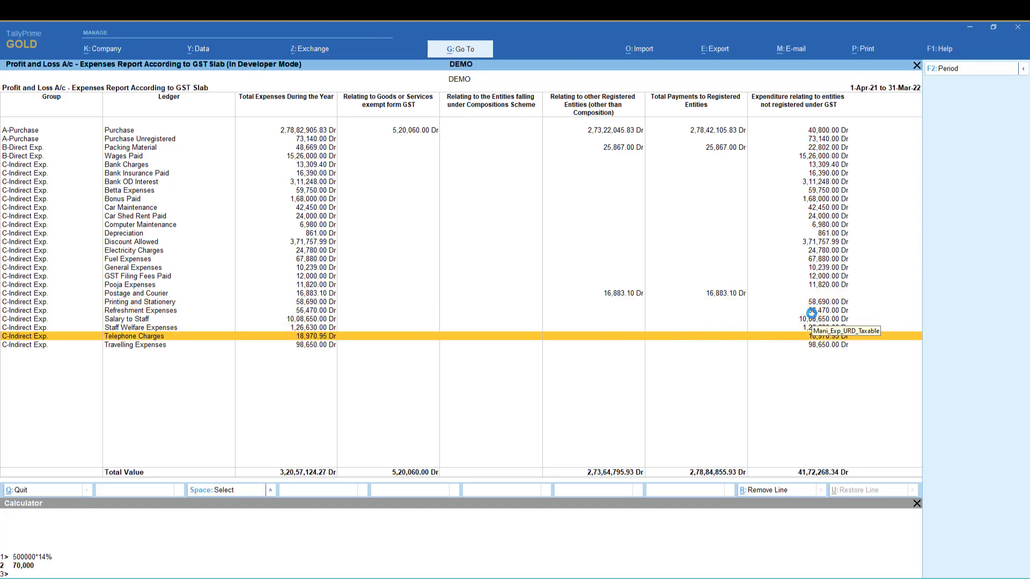
{"action": "key", "text": "Escape"}
Step: View DEMO's empty Capital Goods Report and return to the Gateway of Tally
{"action": "key", "text": "Down"}
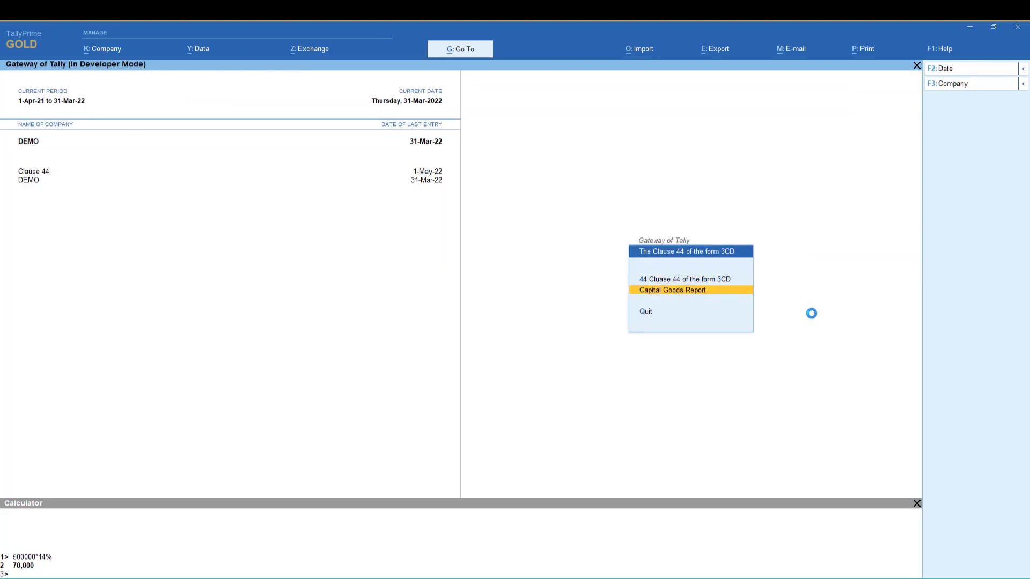
{"action": "key", "text": "Return"}
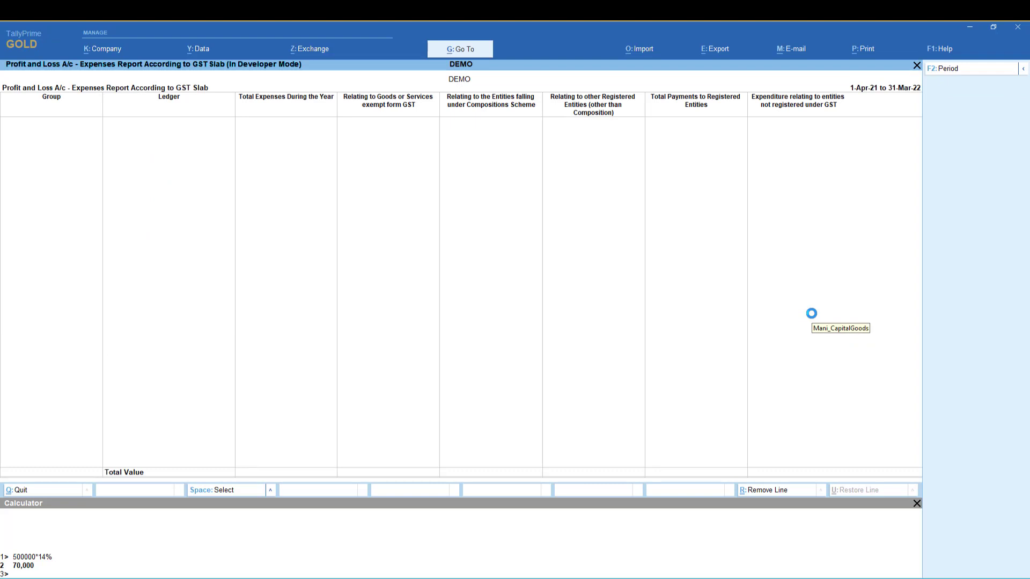
{"action": "key", "text": "Escape"}
{"action": "key", "text": "Escape"}
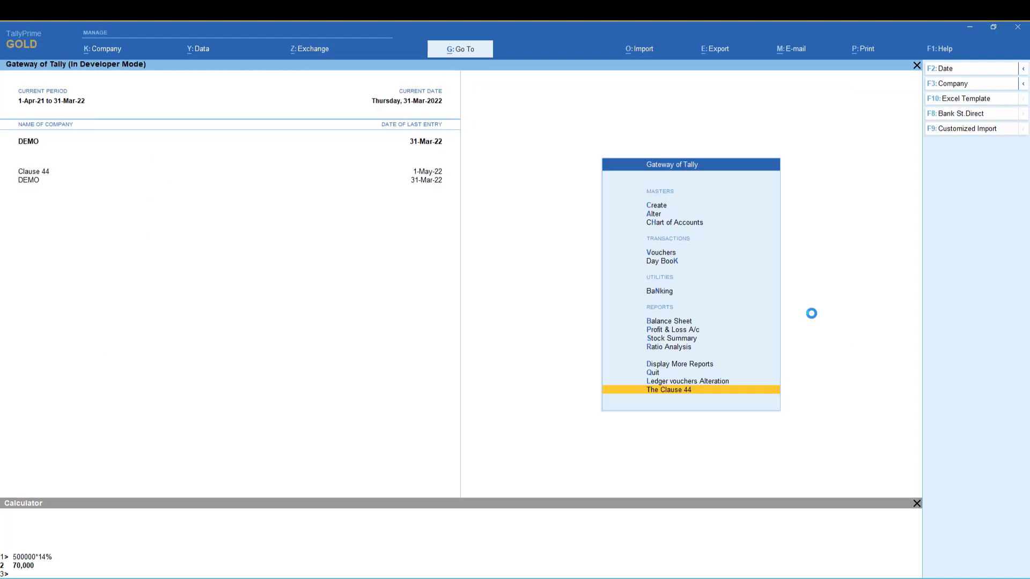